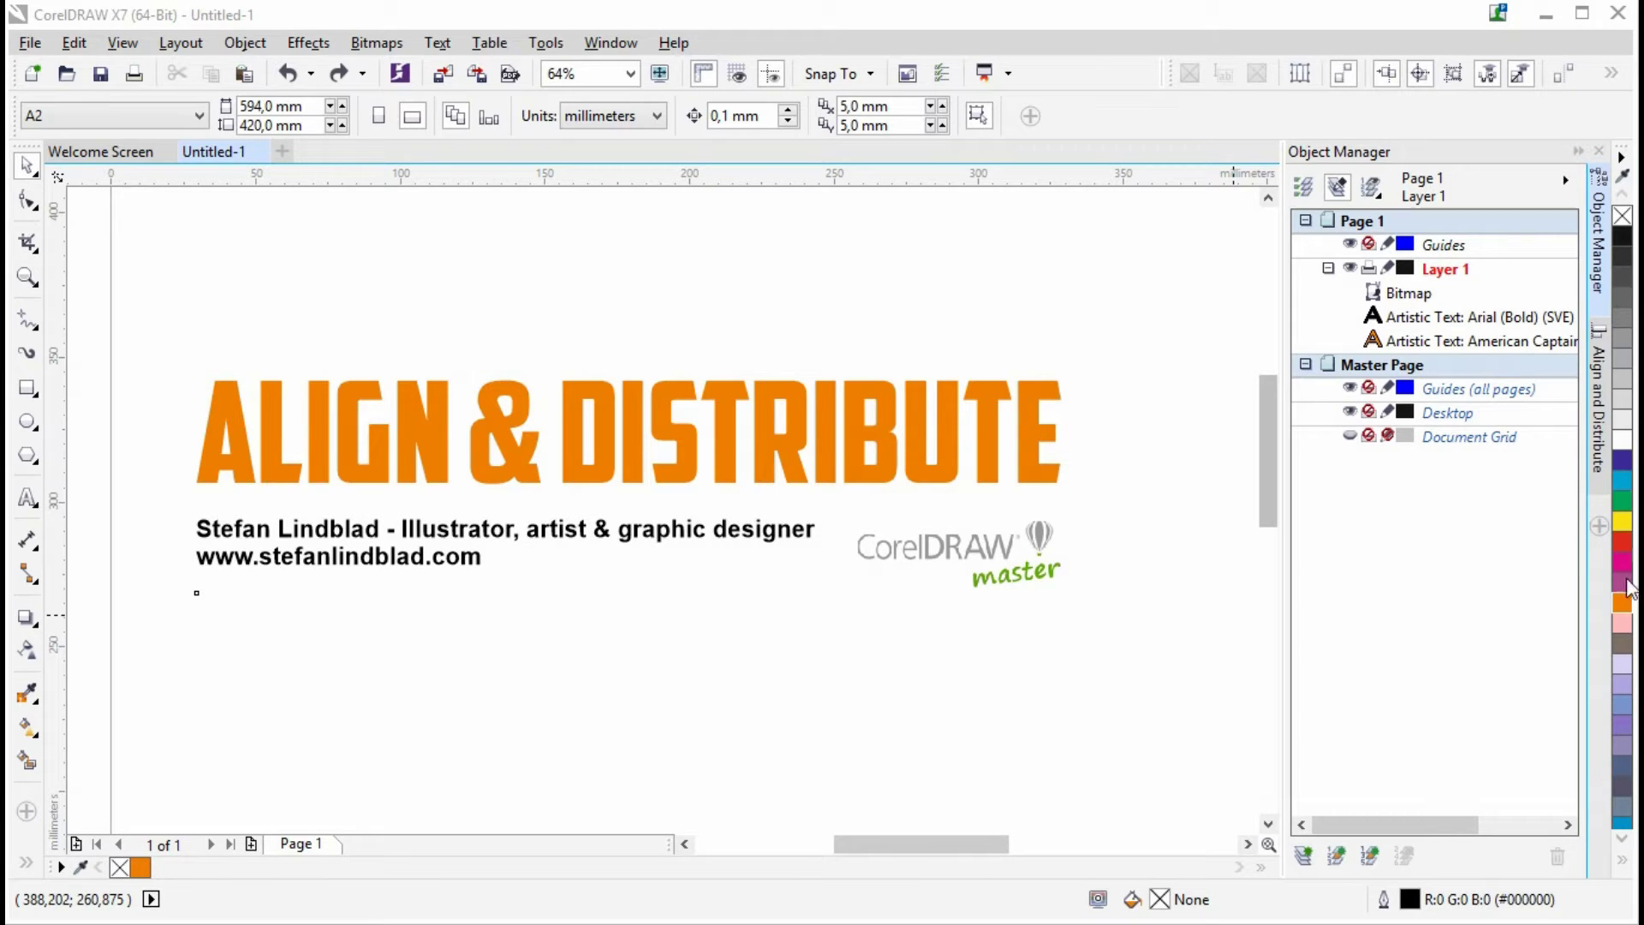
# Select the 'ALIGN & DISTRIBUTE' title, the credit text and the logo together.
pyautogui.moveTo(159, 335); pyautogui.dragTo(1103, 653)
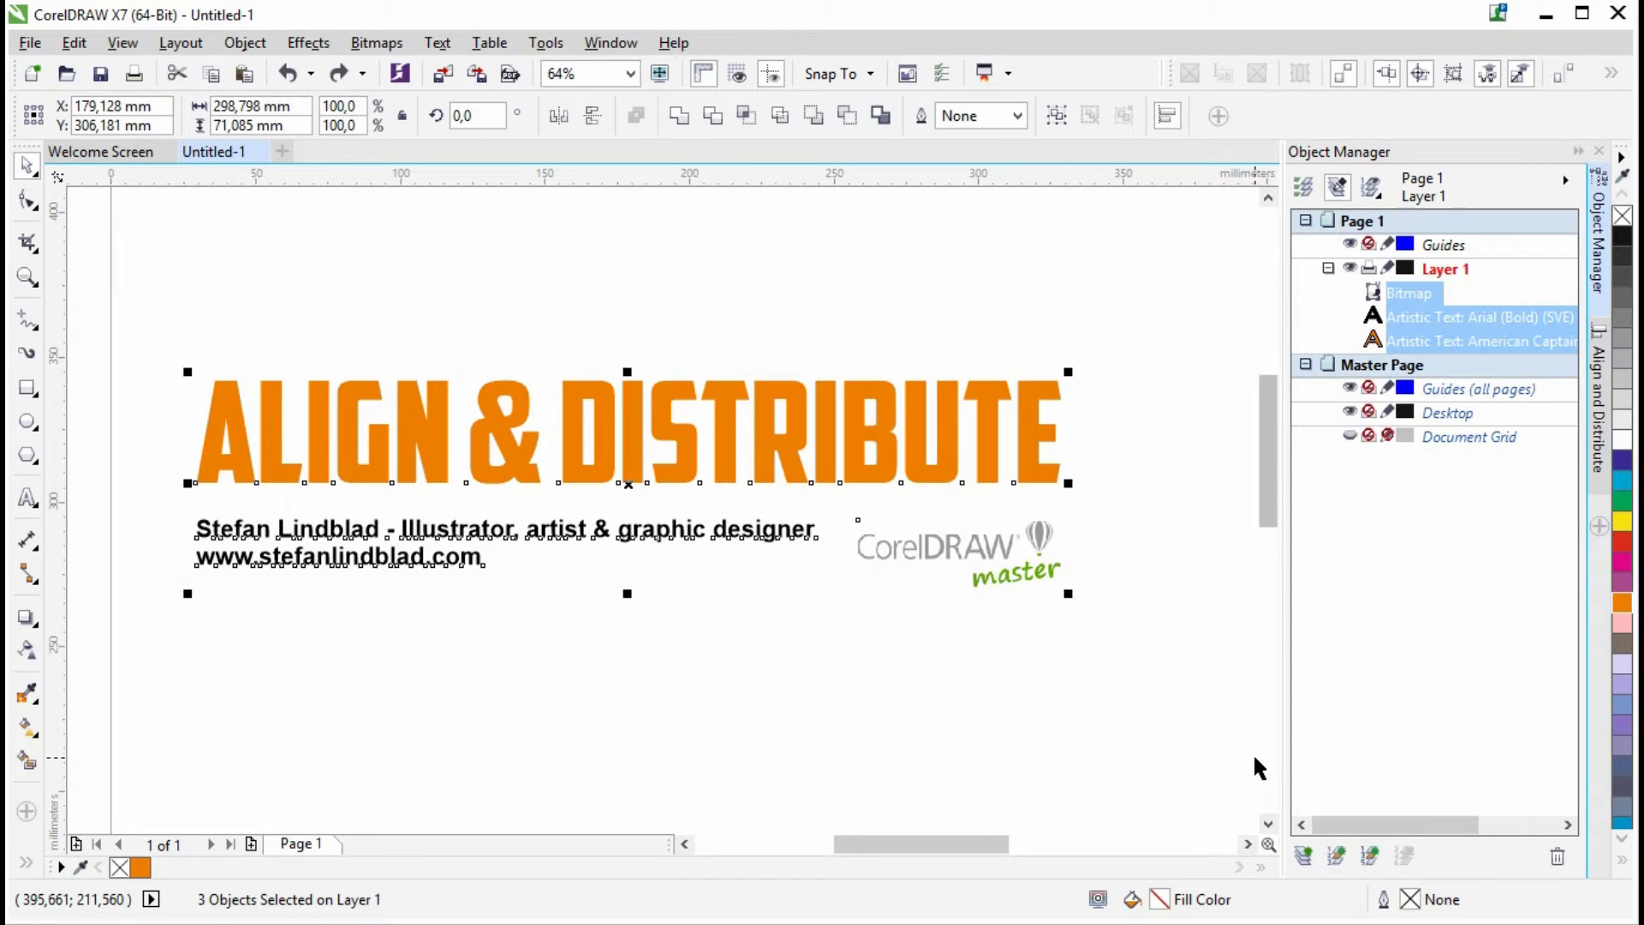
pyautogui.press('Delete')
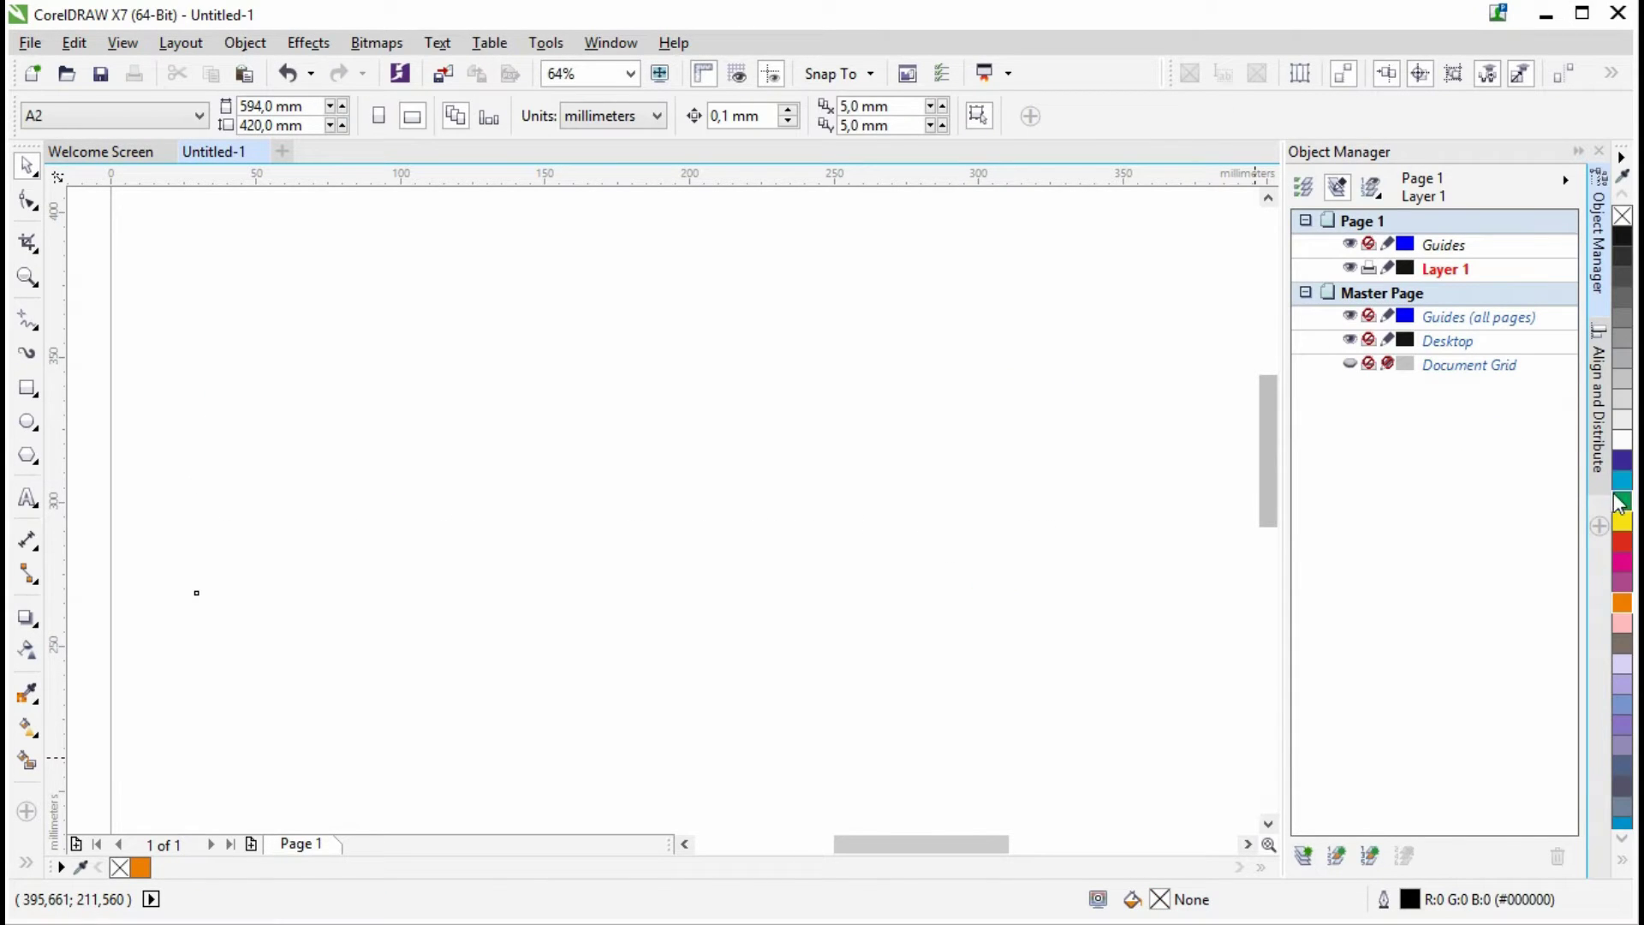
pyautogui.click(624, 52)
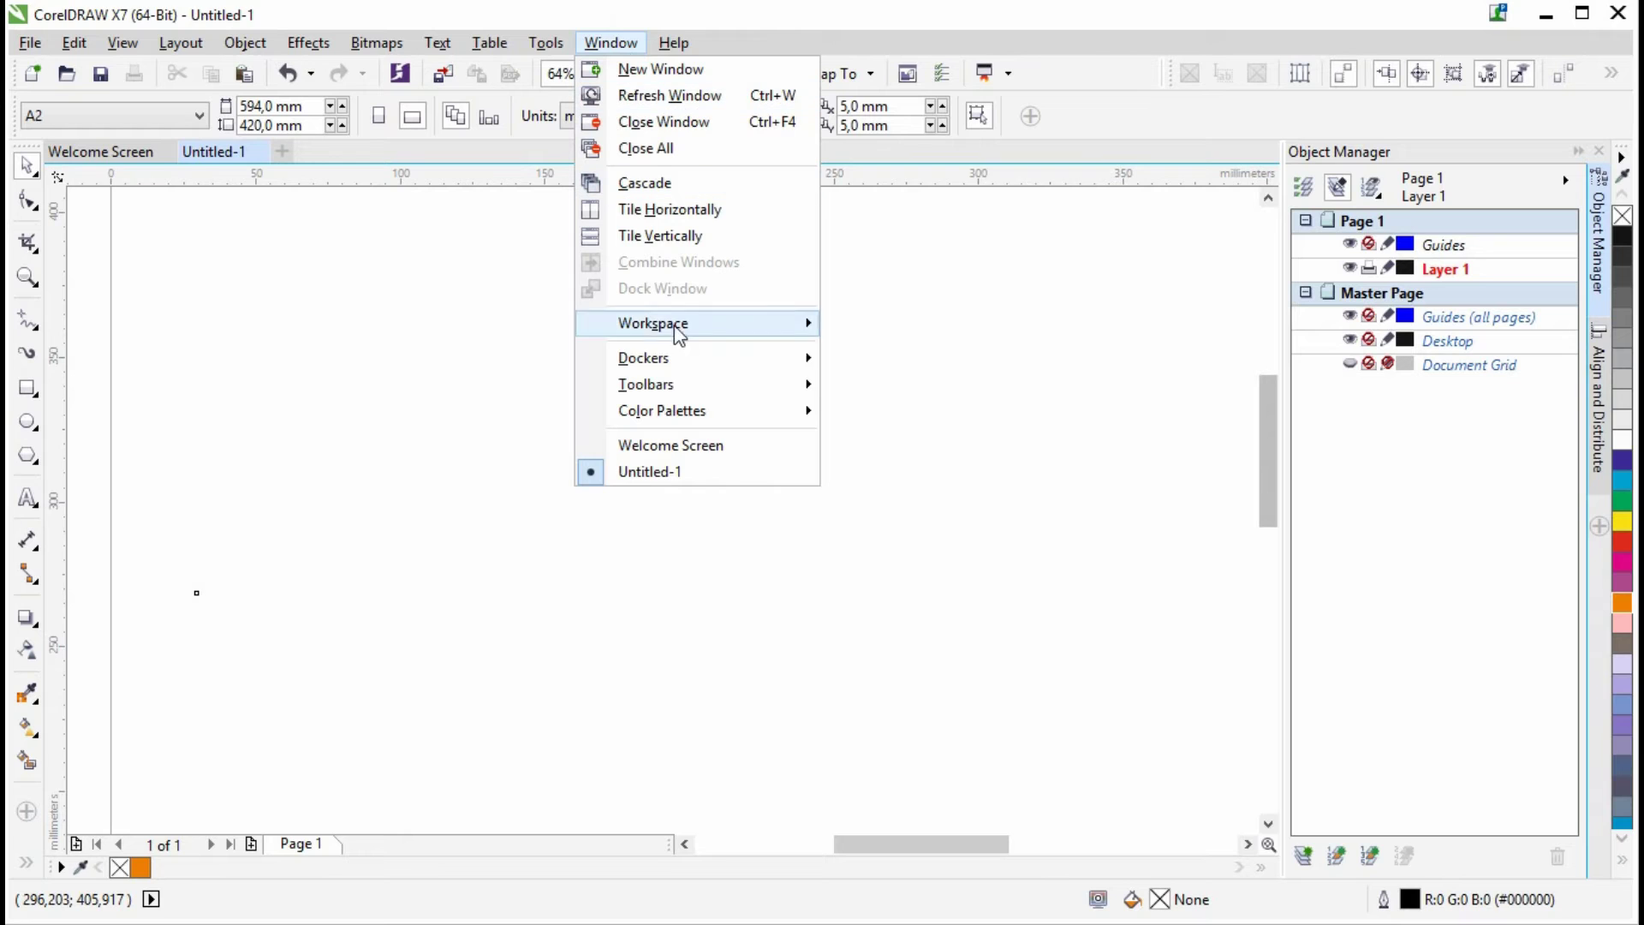
pyautogui.moveTo(686, 368)
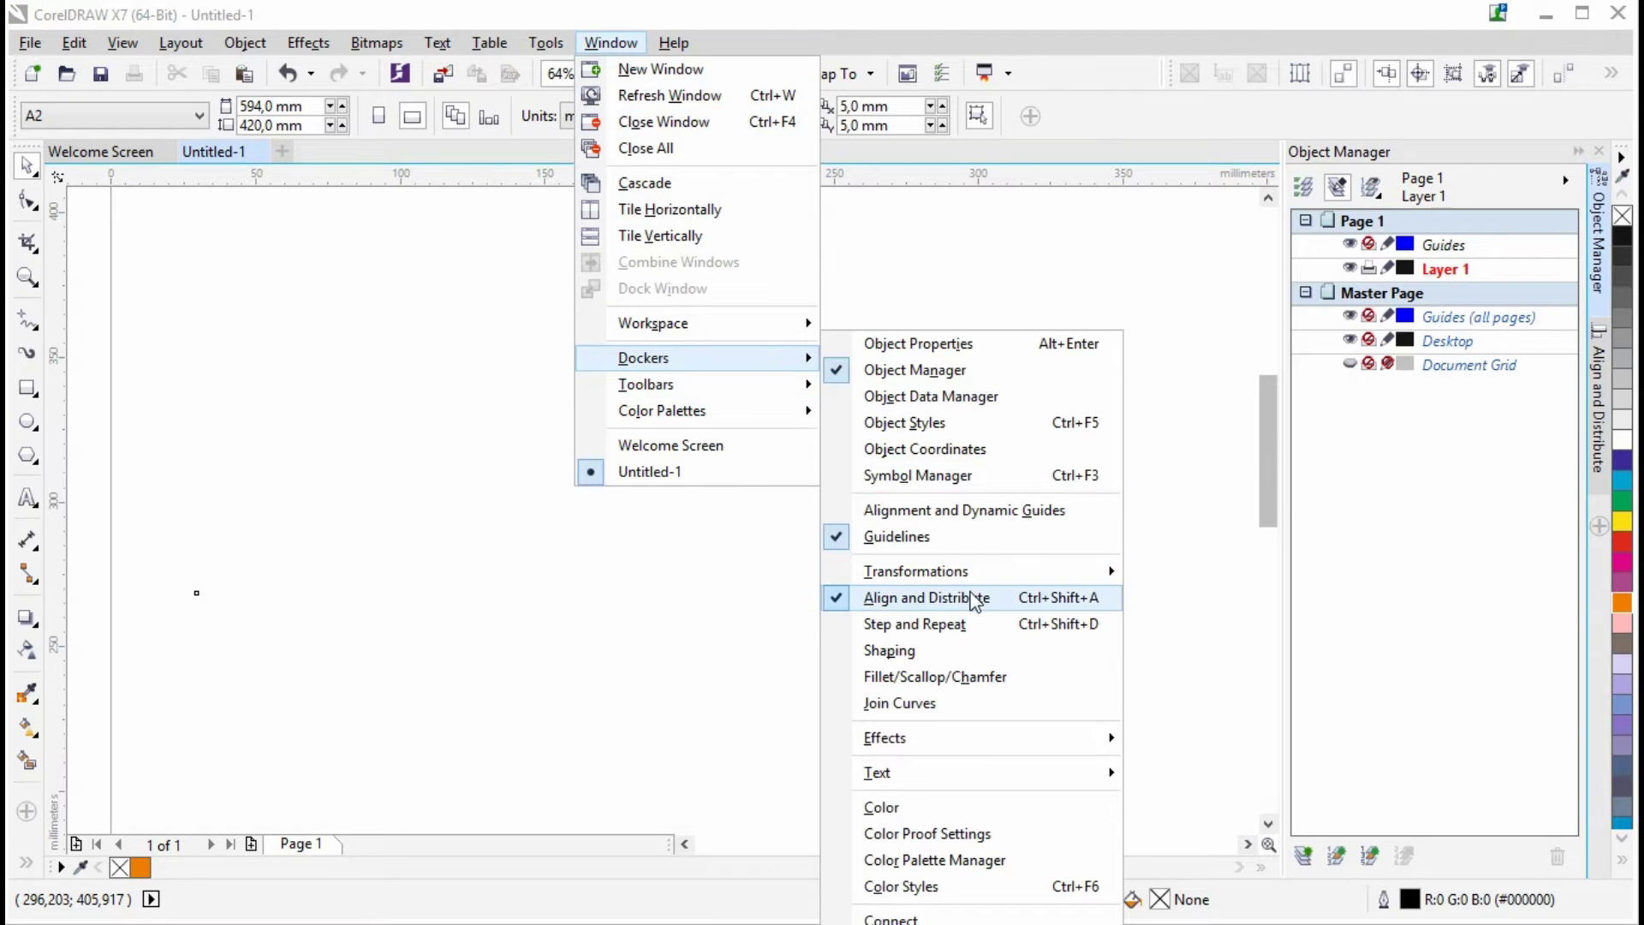
pyautogui.click(984, 258)
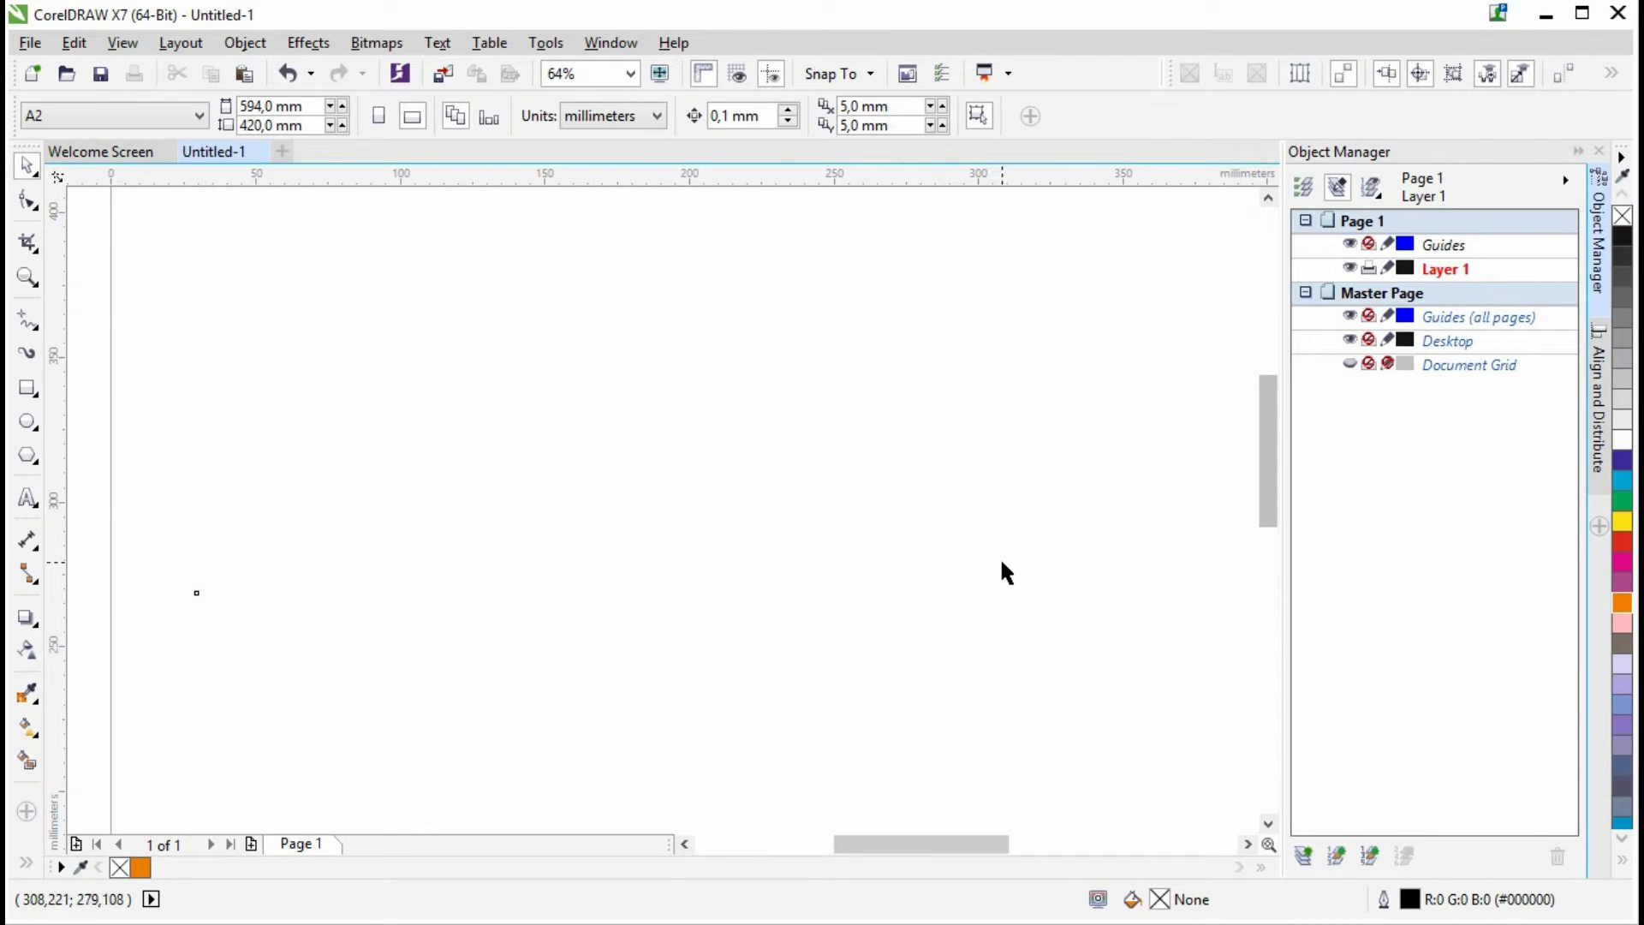
pyautogui.click(1599, 526)
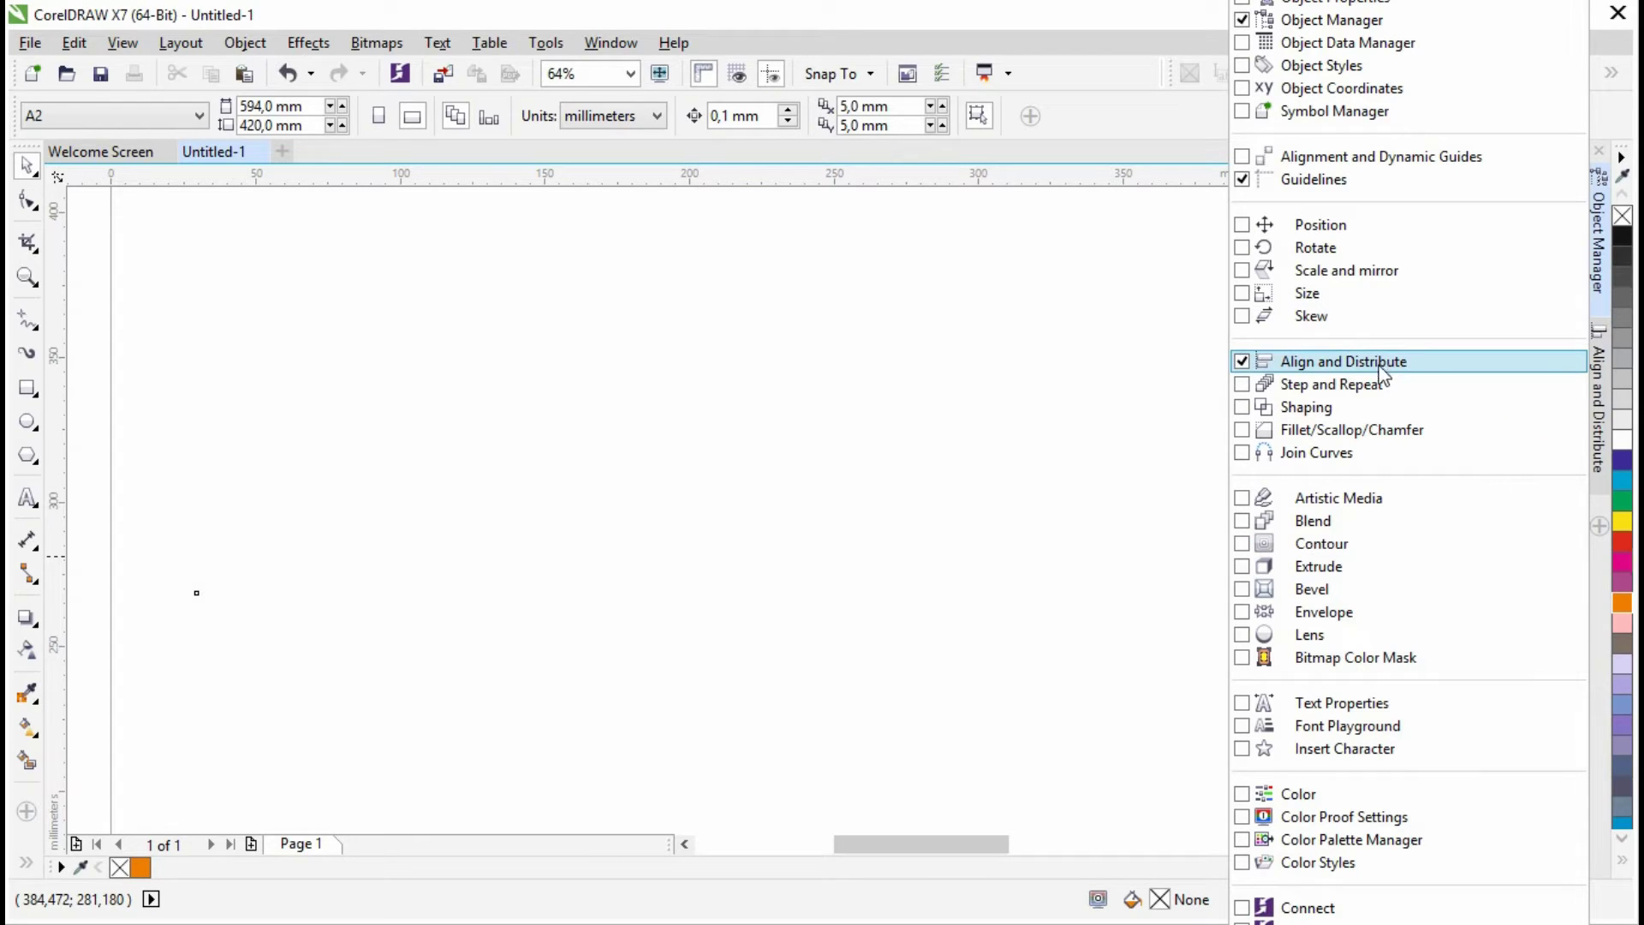
pyautogui.click(1175, 365)
pyautogui.click(1600, 413)
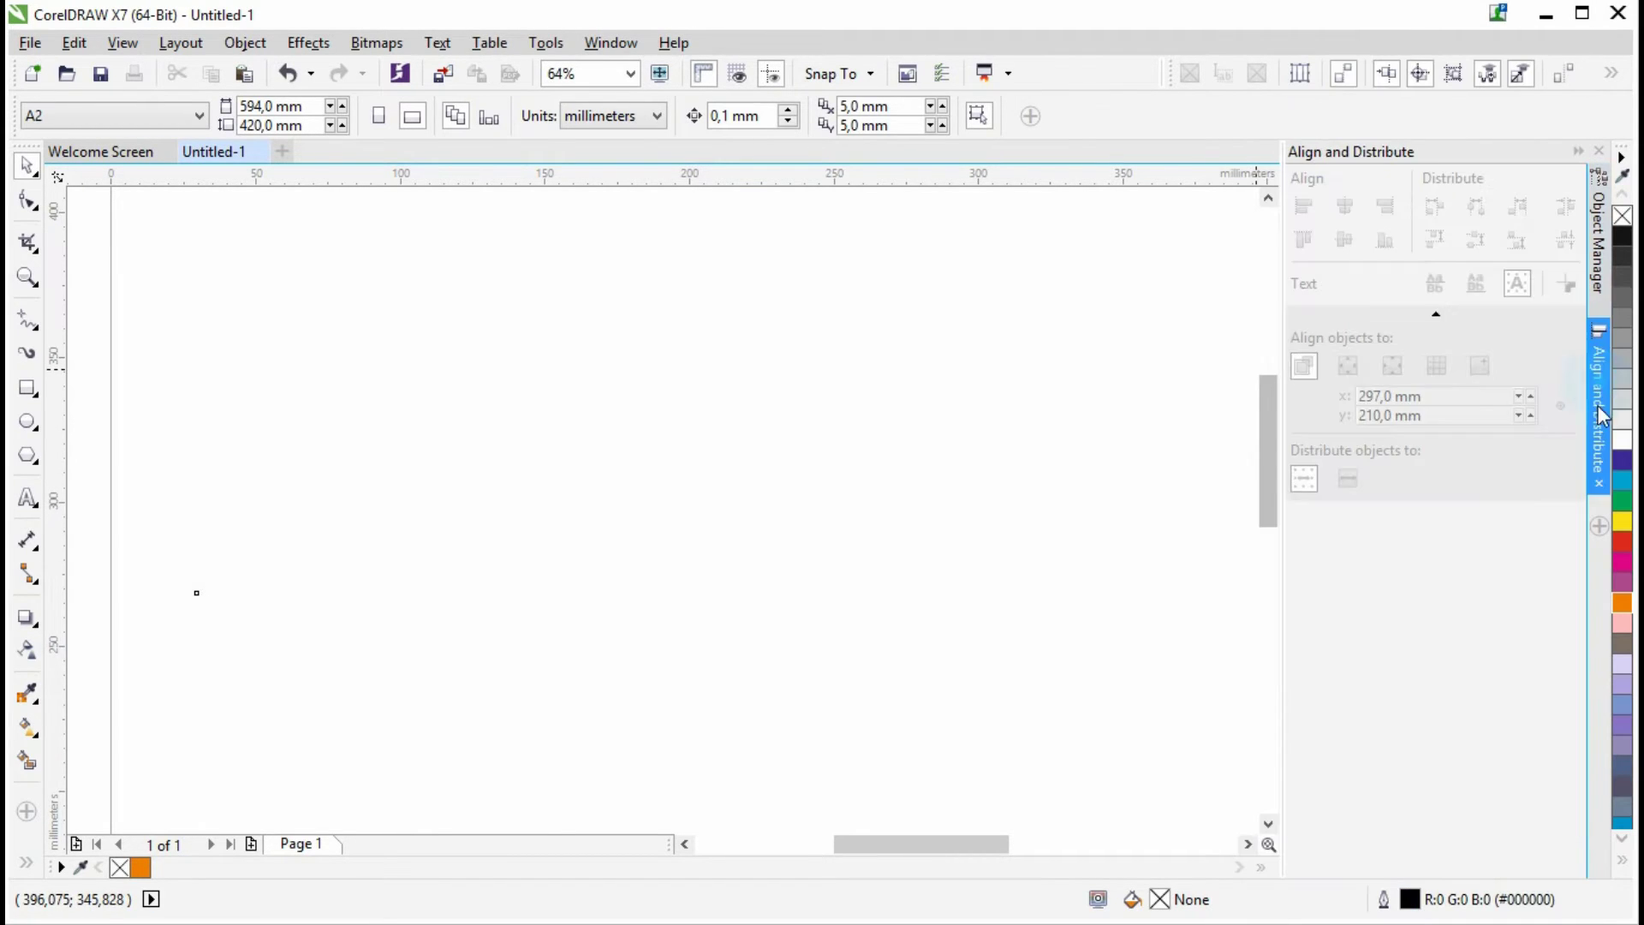
pyautogui.click(1598, 224)
# Draw a wide rectangle near the page's top-left, undoing a stray square drawn beside it.
pyautogui.click(28, 388)
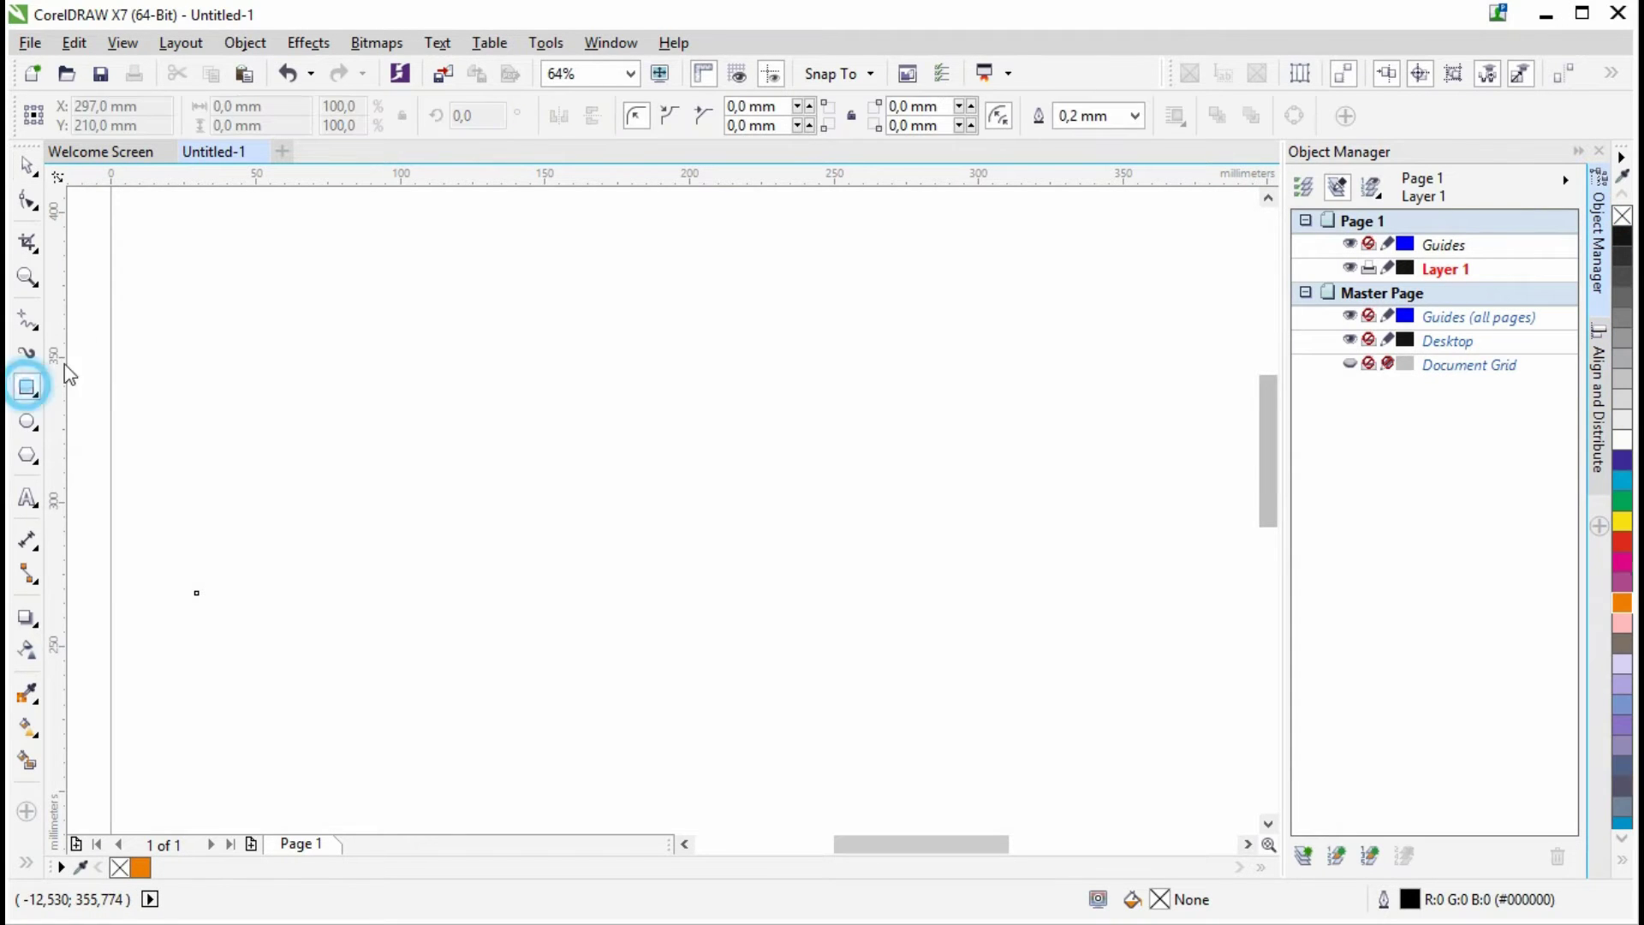
pyautogui.moveTo(135, 252)
pyautogui.mouseDown()
pyautogui.moveTo(291, 397)
pyautogui.moveTo(704, 458)
pyautogui.moveTo(755, 538)
pyautogui.mouseUp()
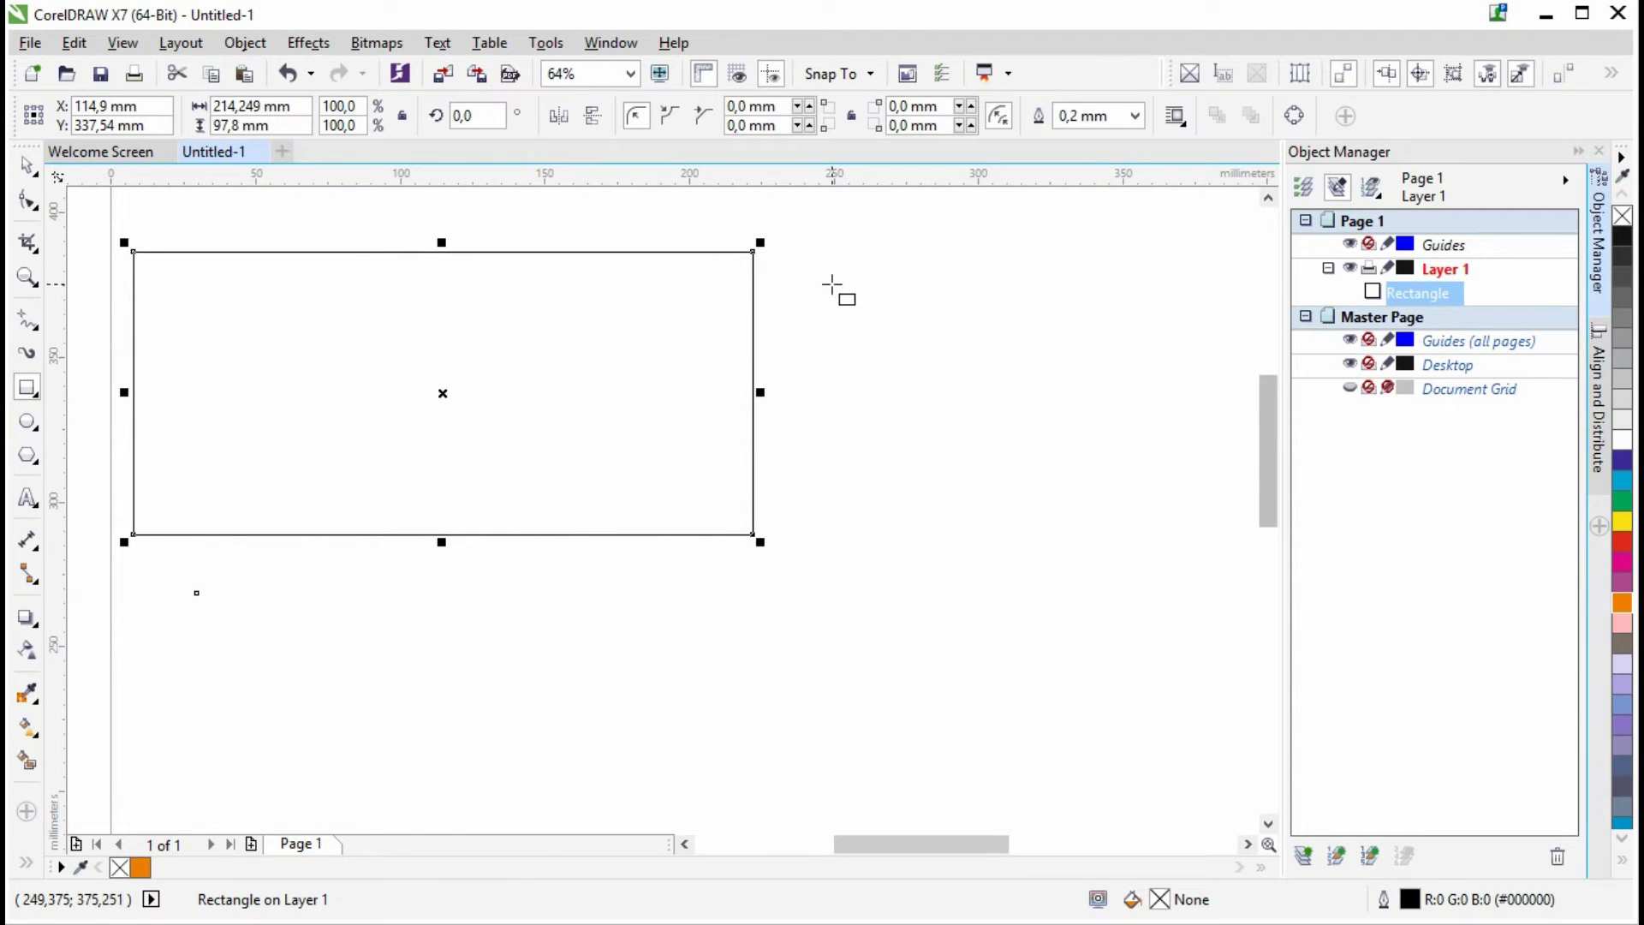
pyautogui.moveTo(837, 267)
pyautogui.mouseDown()
pyautogui.moveTo(882, 334)
pyautogui.moveTo(1051, 481)
pyautogui.mouseUp()
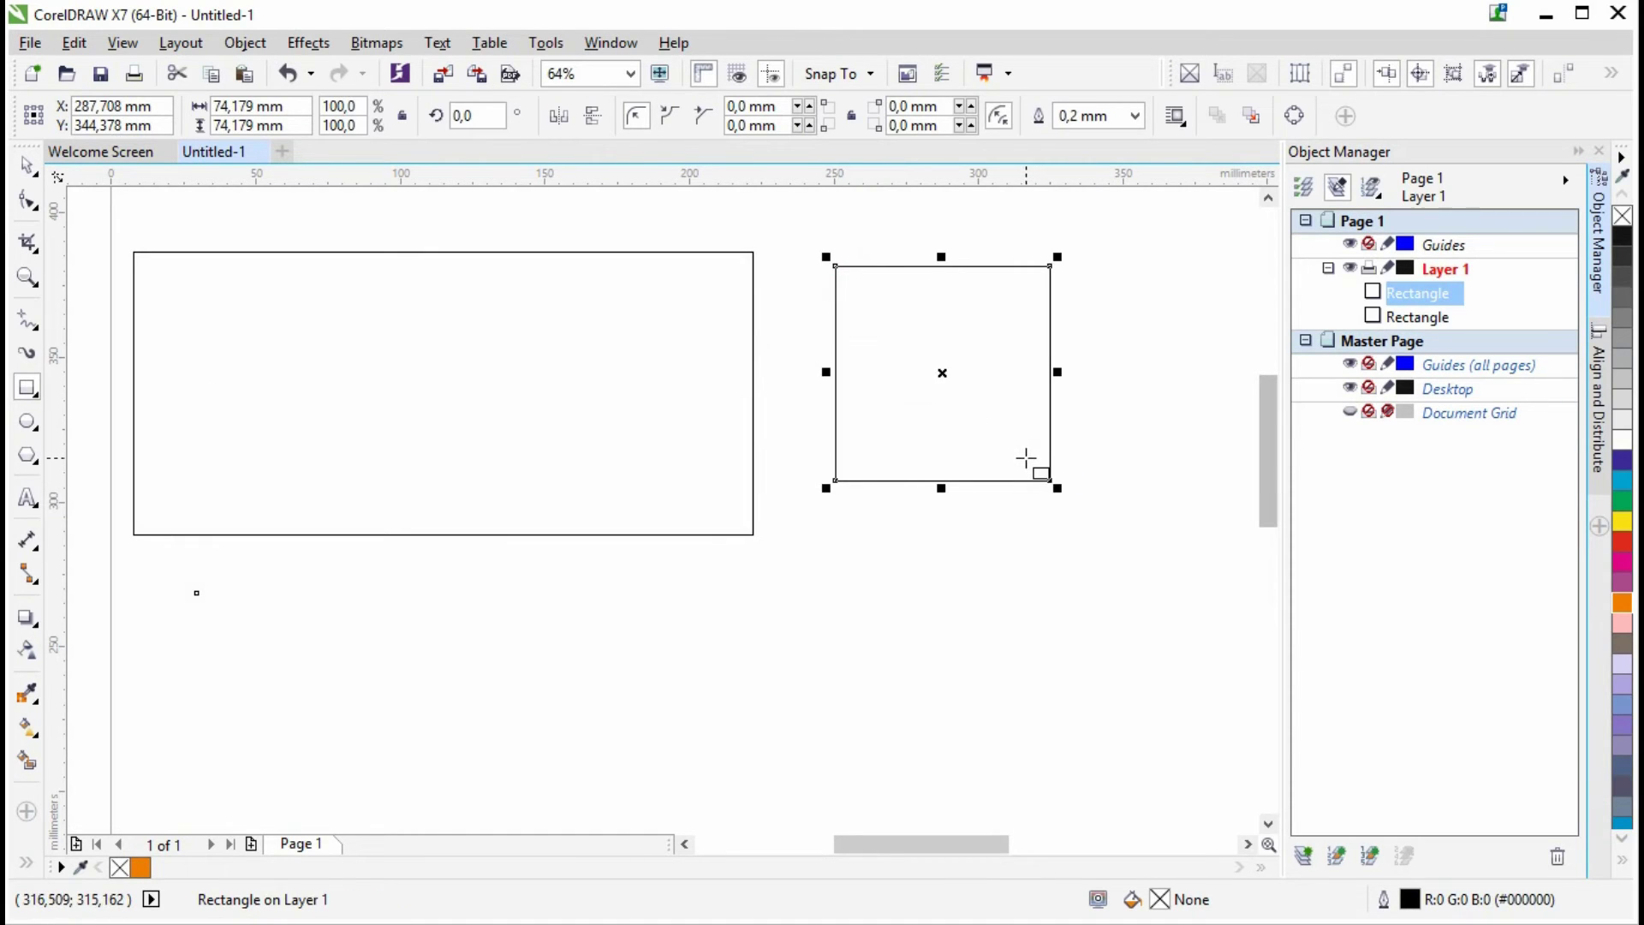
pyautogui.hotkey('ctrl', 'z')
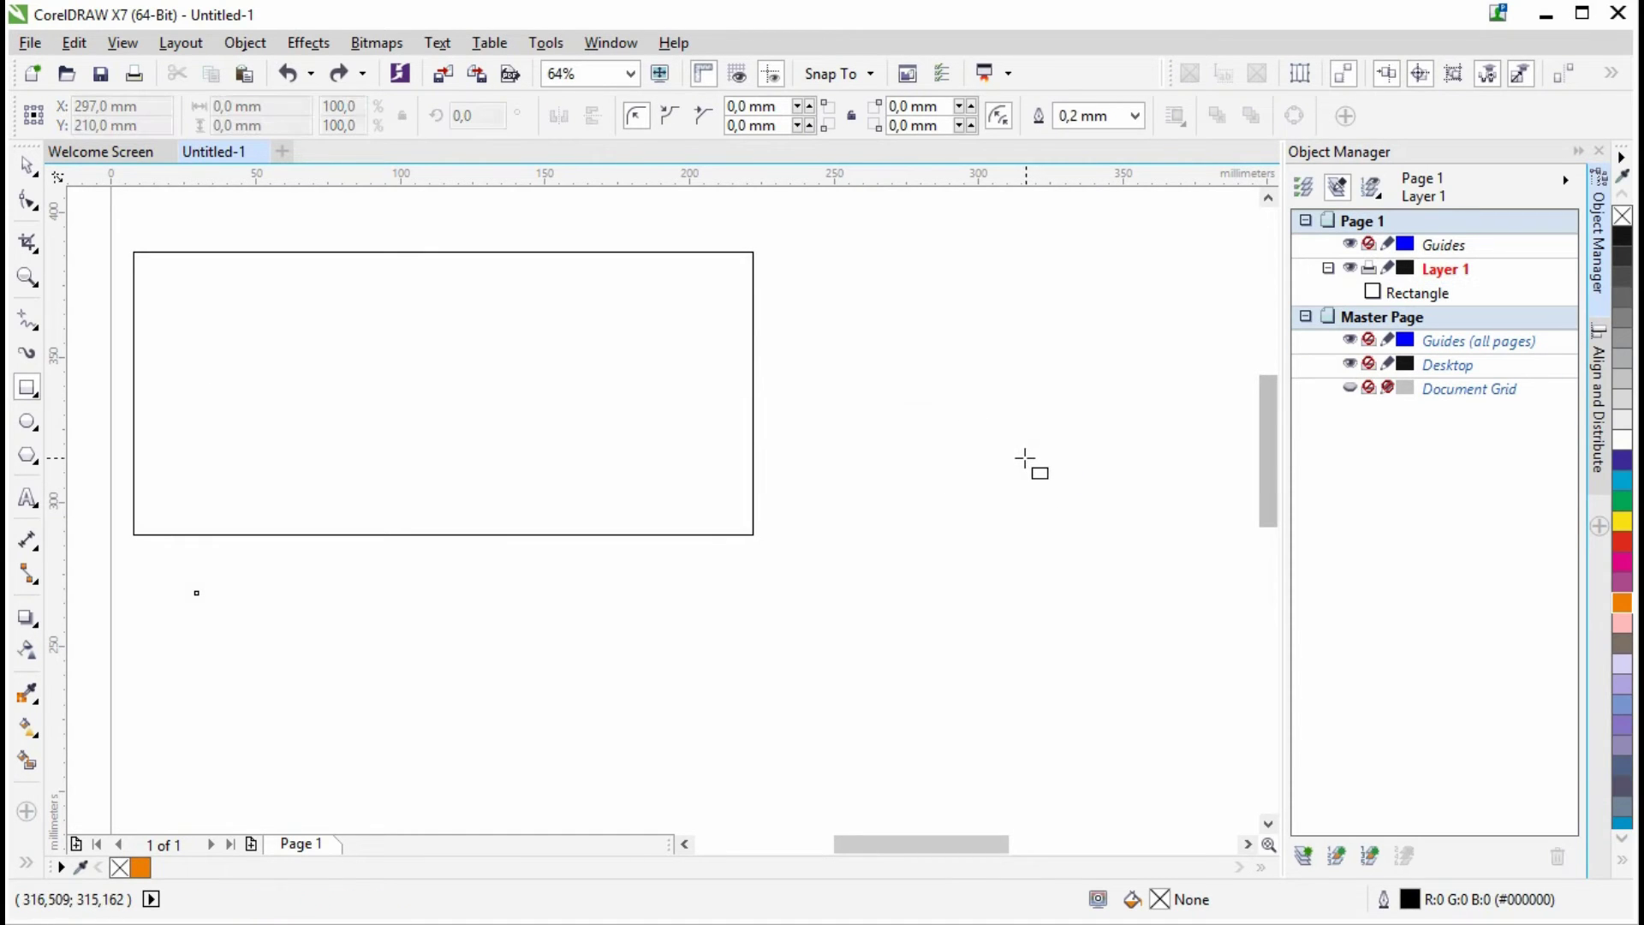
# Draw an 89 mm circle and leave it to the right of the rectangle.
pyautogui.click(28, 421)
pyautogui.moveTo(827, 291); pyautogui.dragTo(1087, 543)
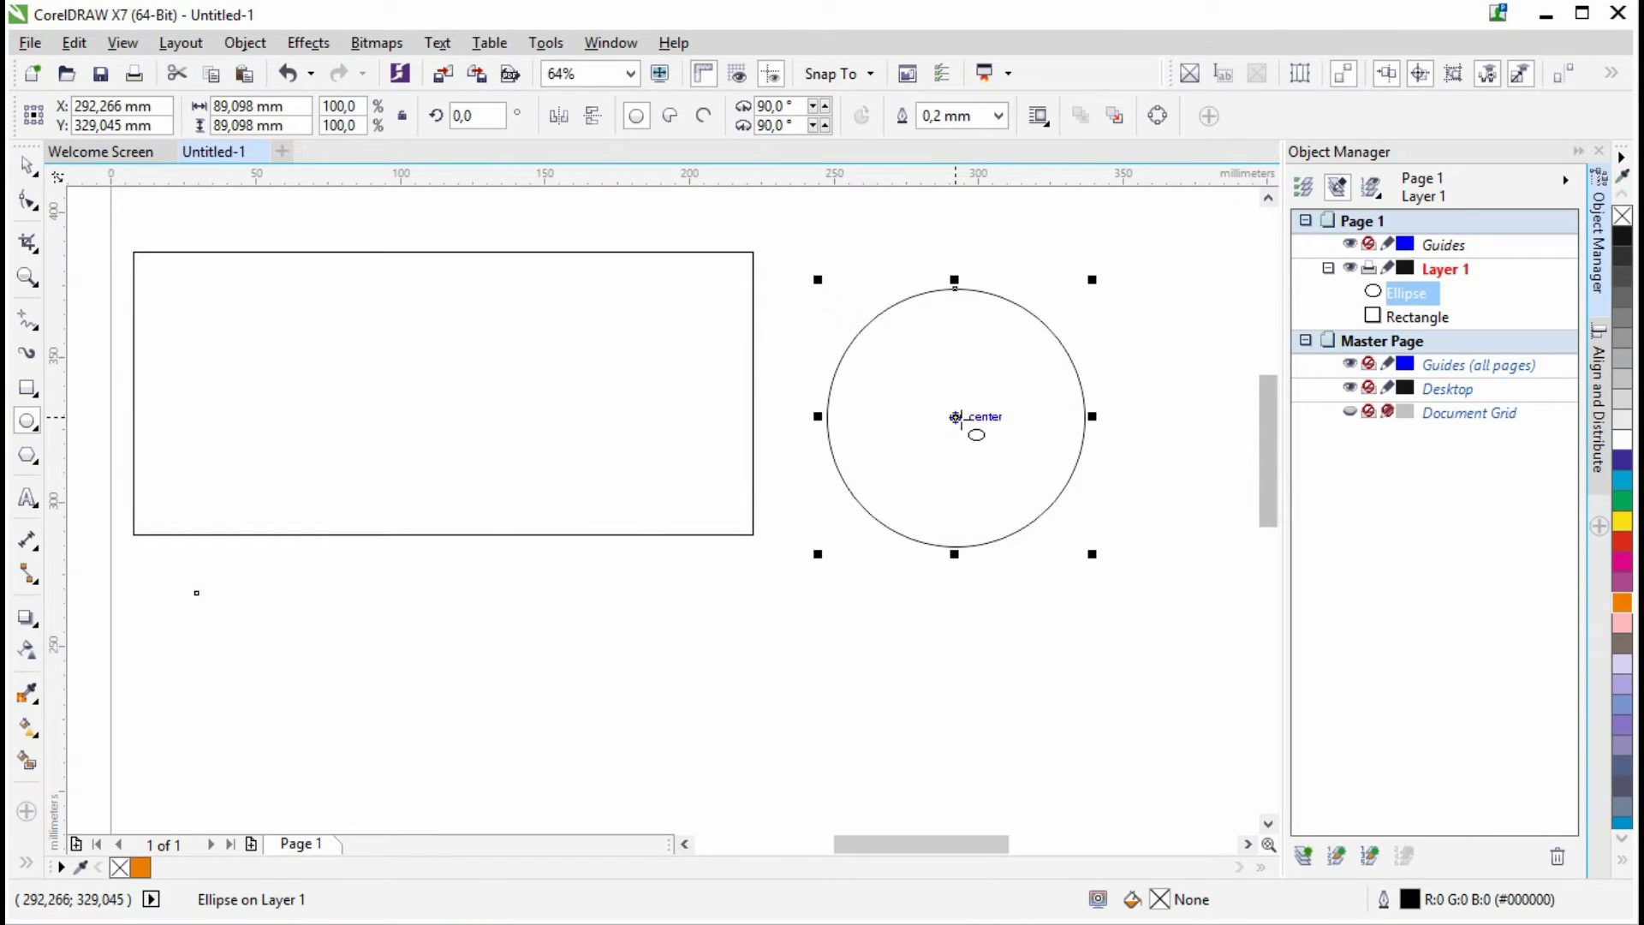
pyautogui.moveTo(960, 420); pyautogui.dragTo(263, 372)
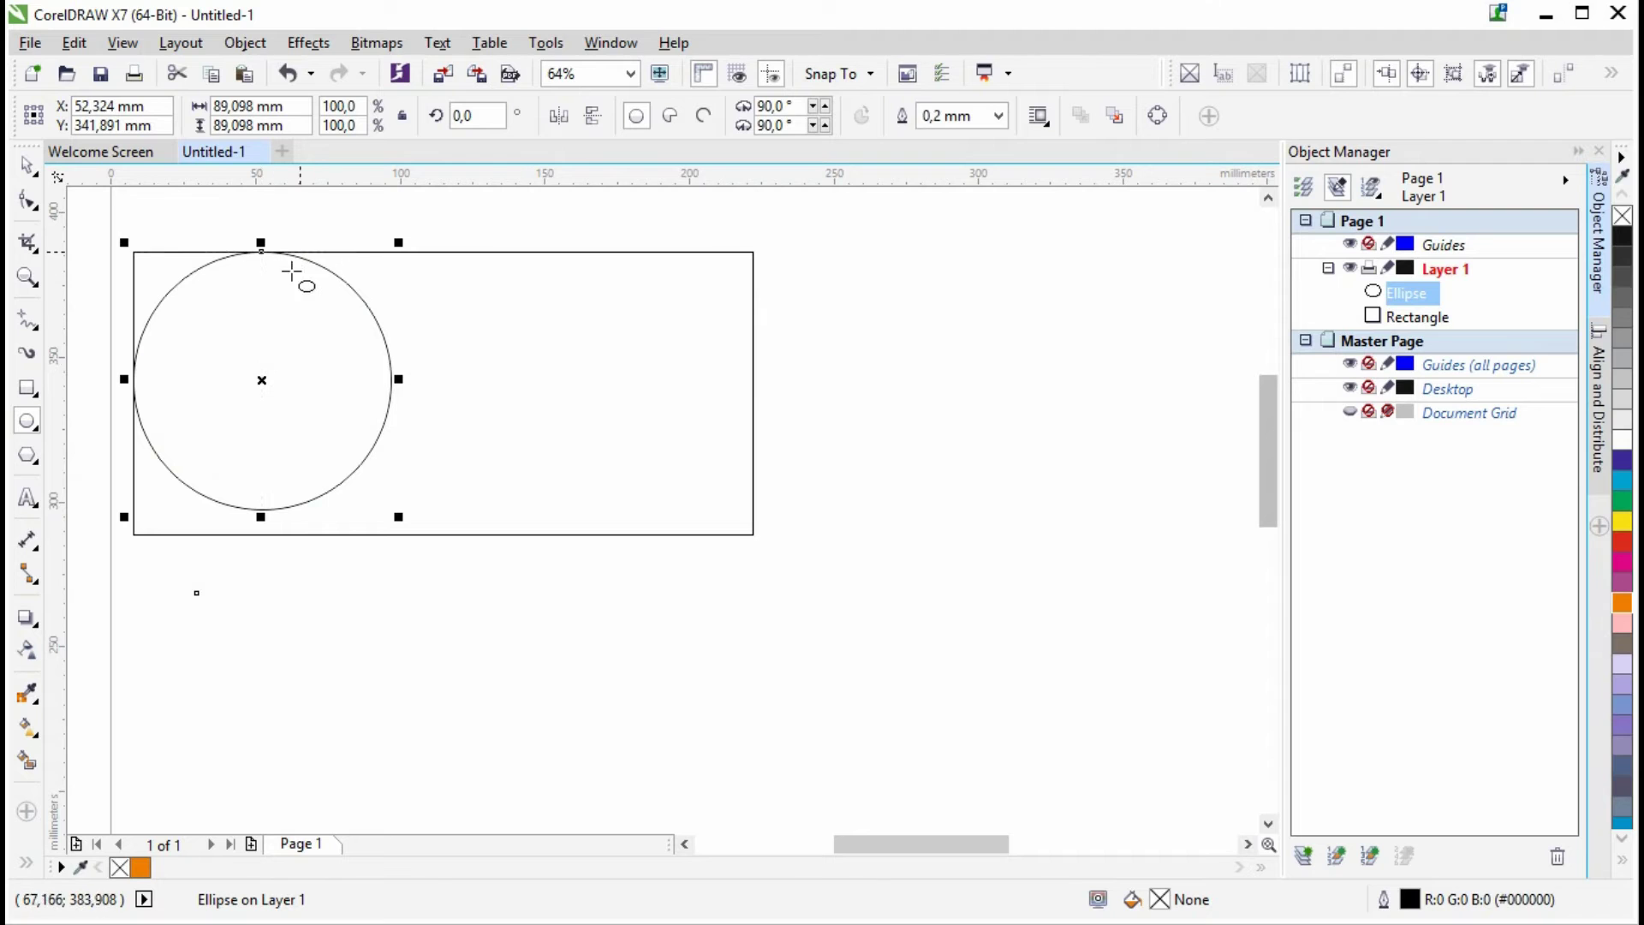
pyautogui.moveTo(261, 377); pyautogui.dragTo(968, 391)
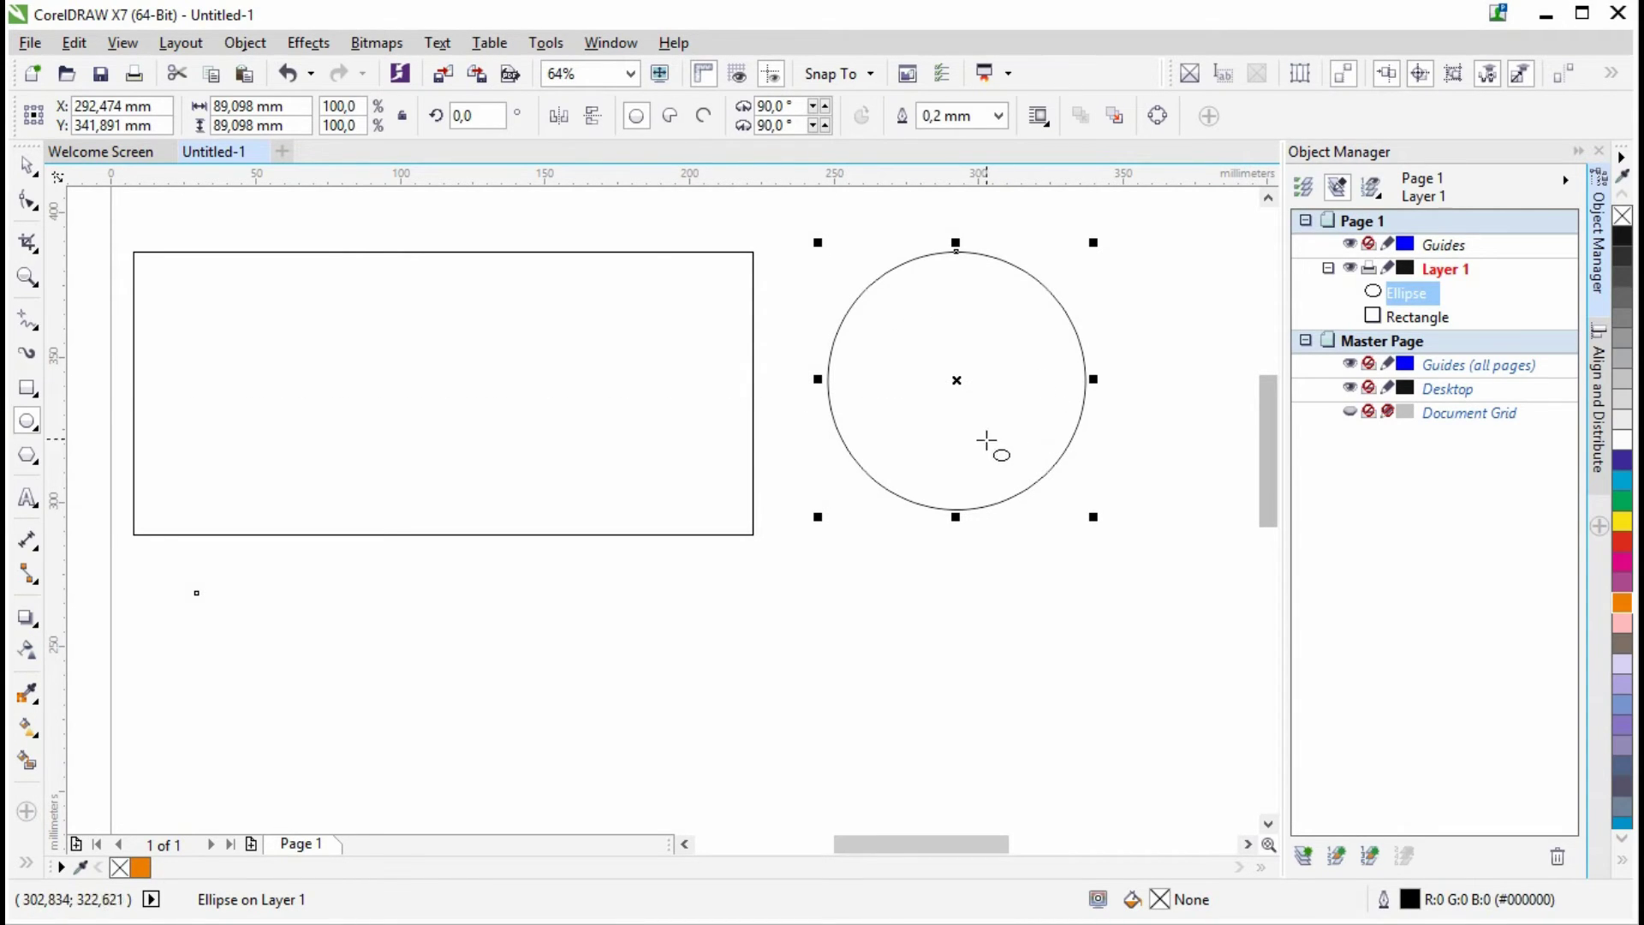
# Marquee-select the rectangle and circle, then show the Align and Distribute docker.
pyautogui.click(28, 165)
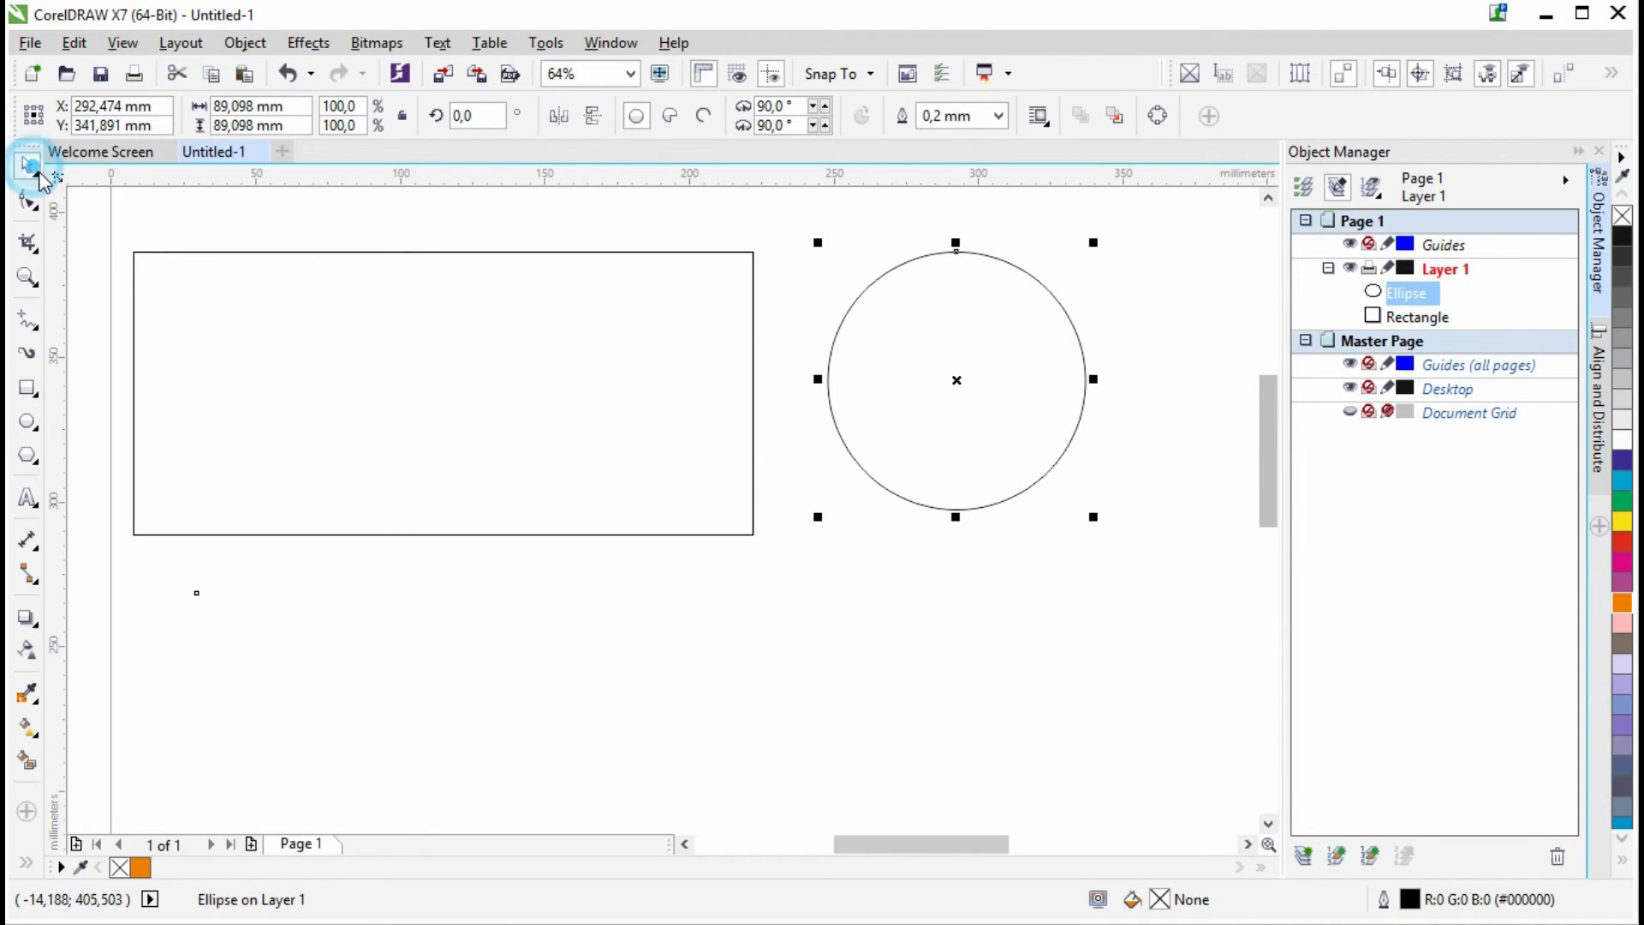
pyautogui.click(130, 223)
pyautogui.moveTo(118, 208); pyautogui.dragTo(1162, 576)
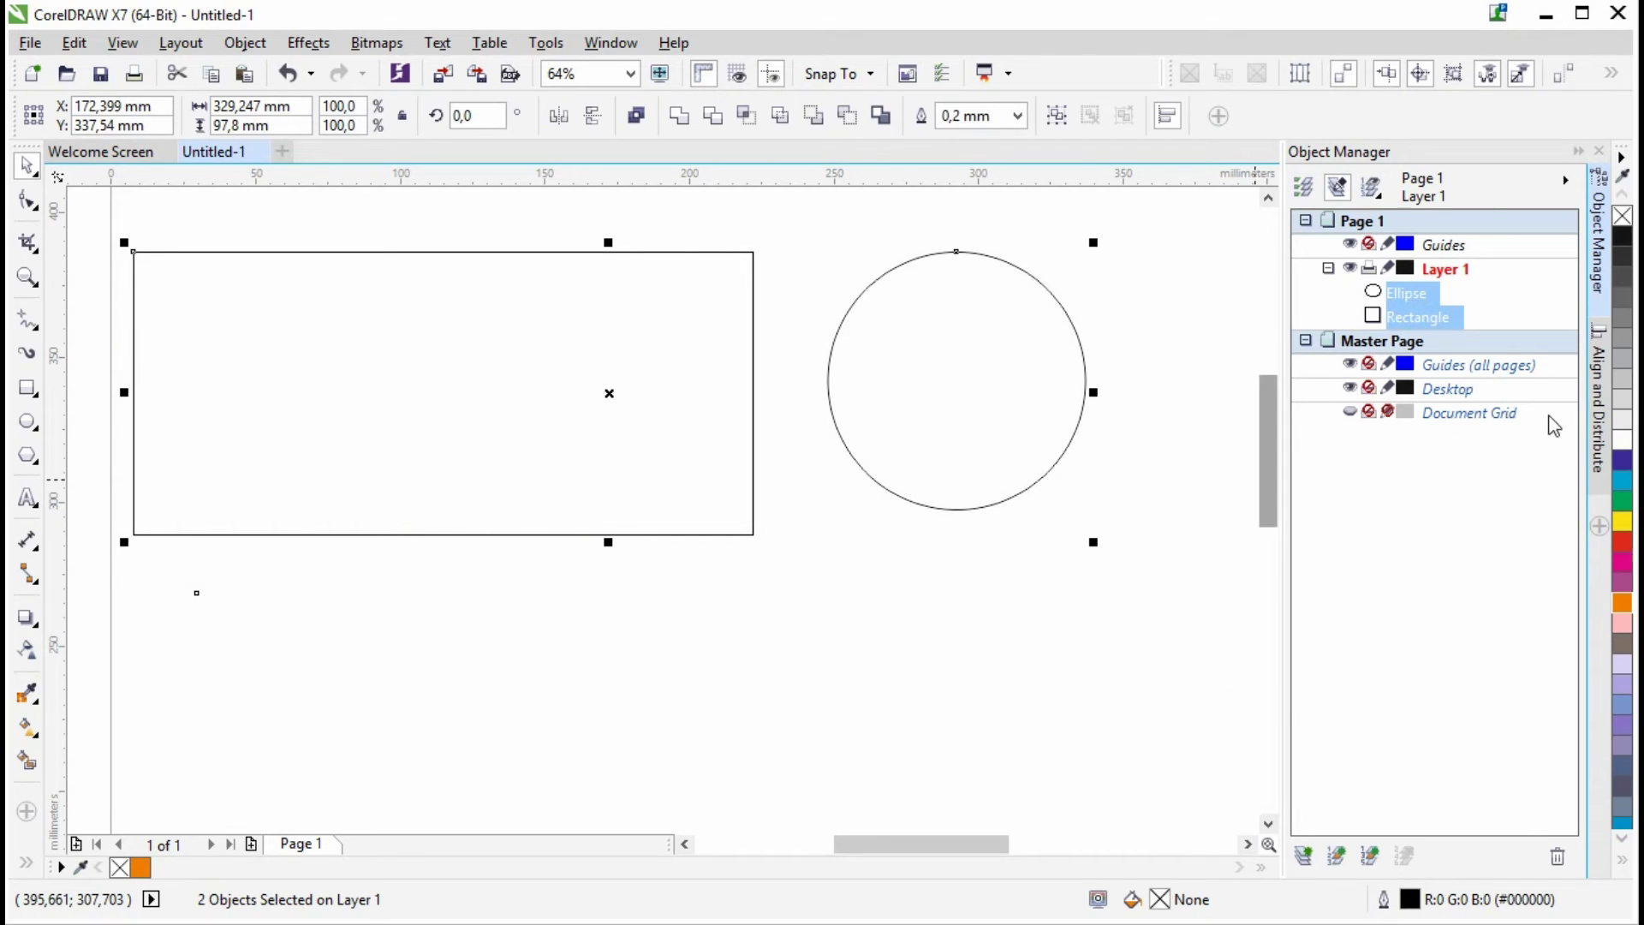
pyautogui.click(1601, 406)
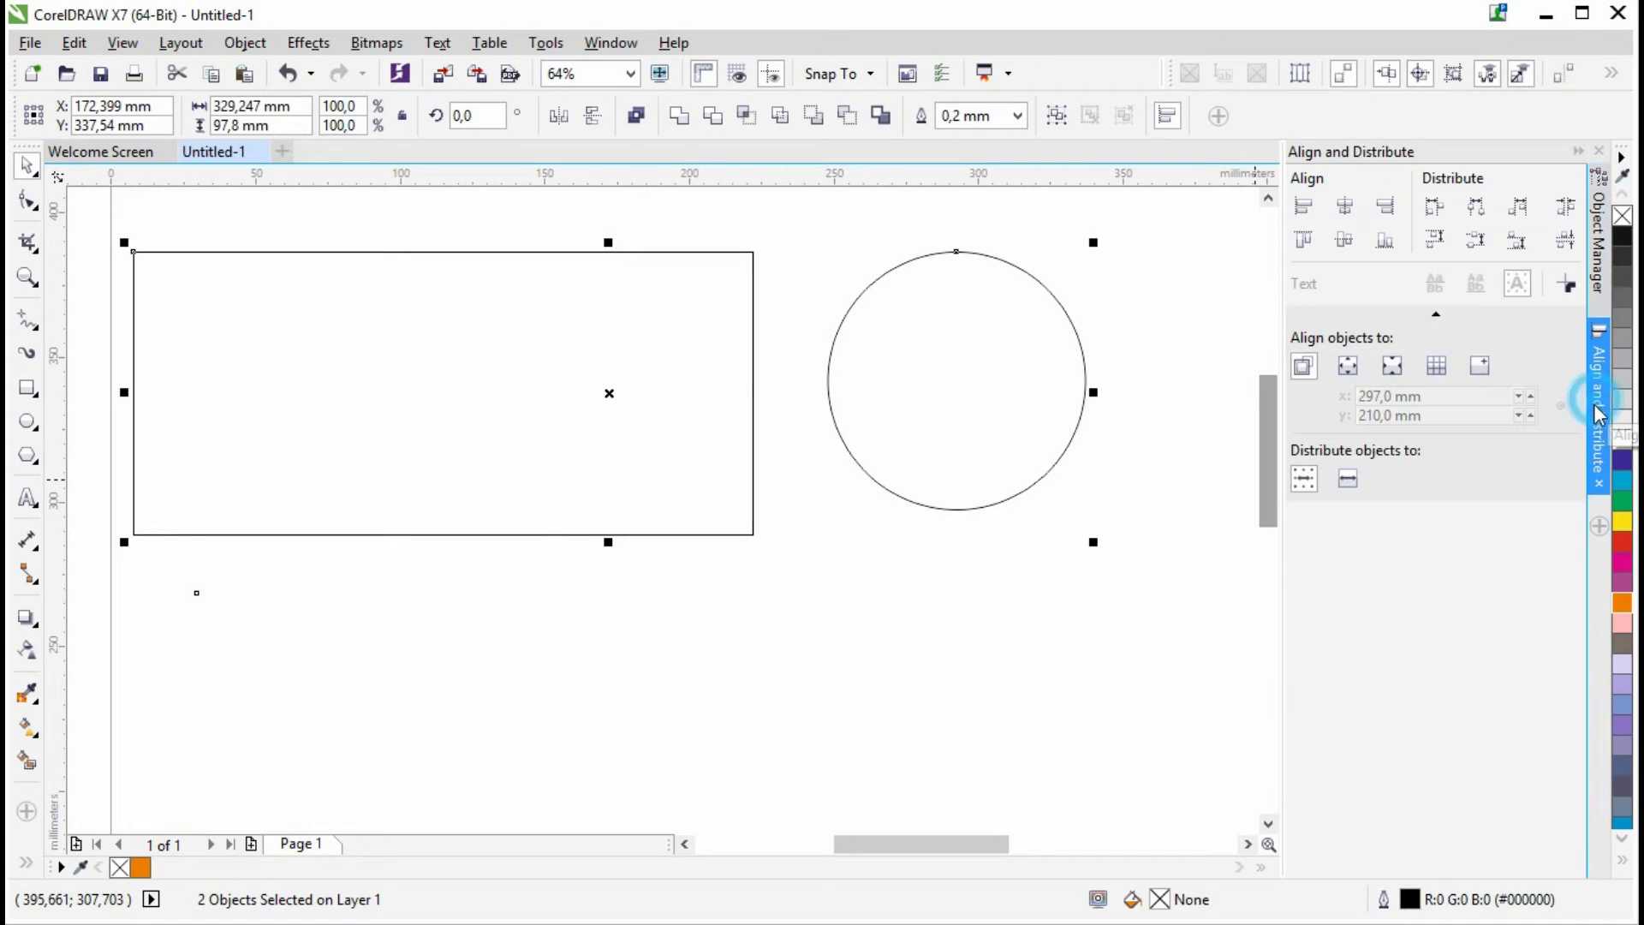
# Apply Align left and Align top so the circle sits in the rectangle's top-left corner.
pyautogui.click(1303, 241)
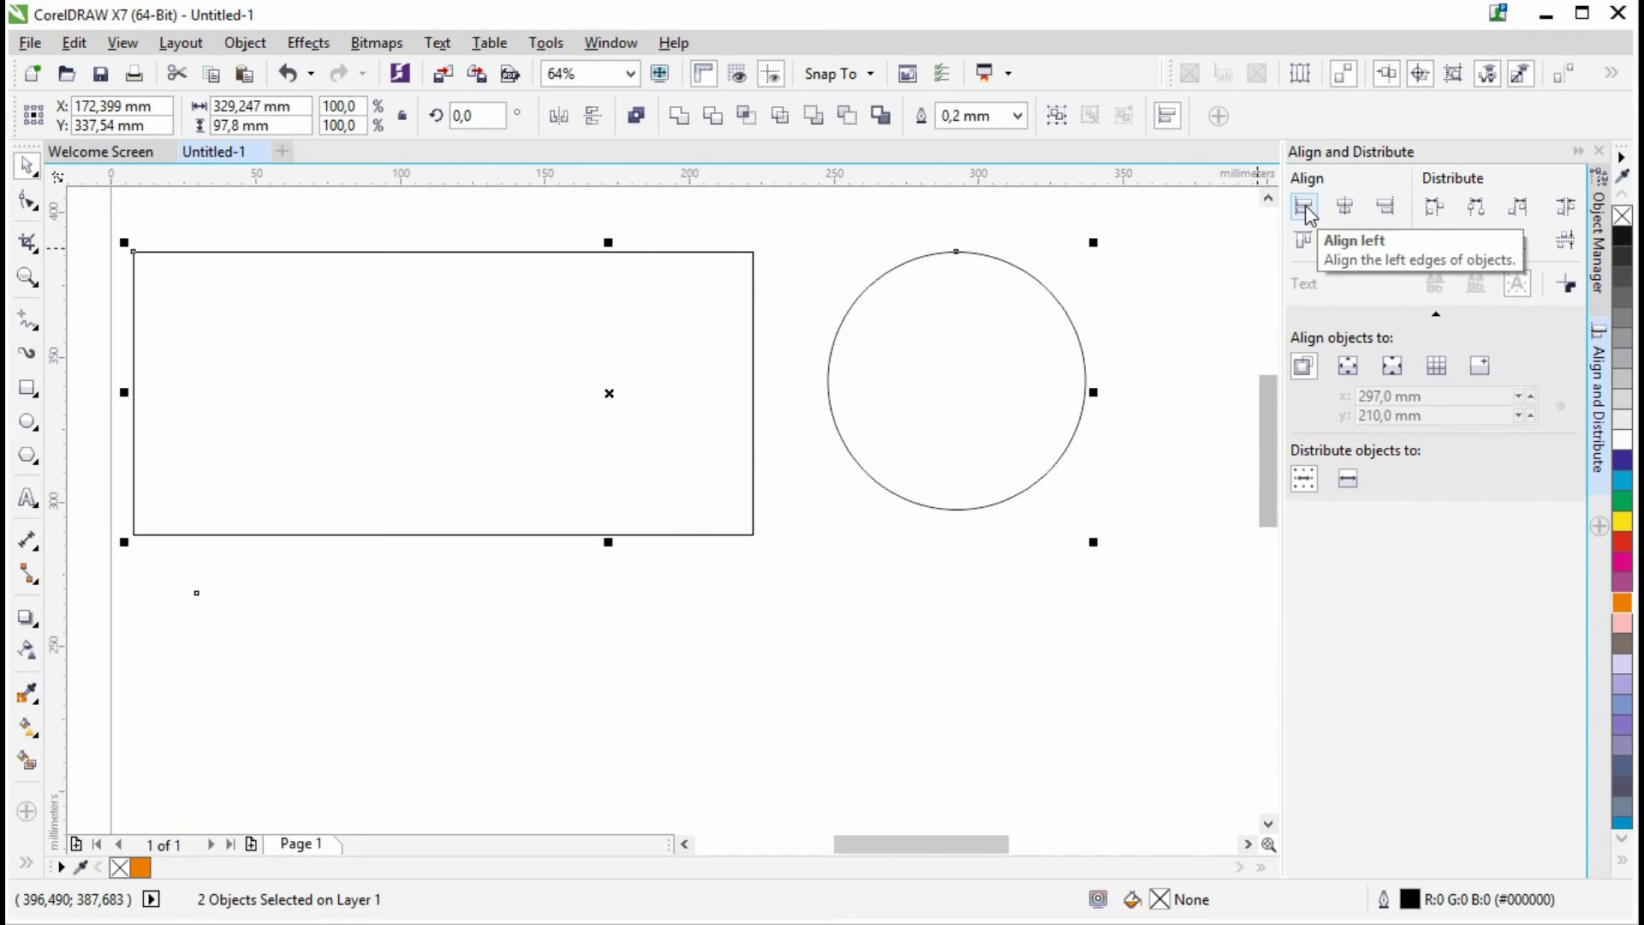
pyautogui.click(1306, 207)
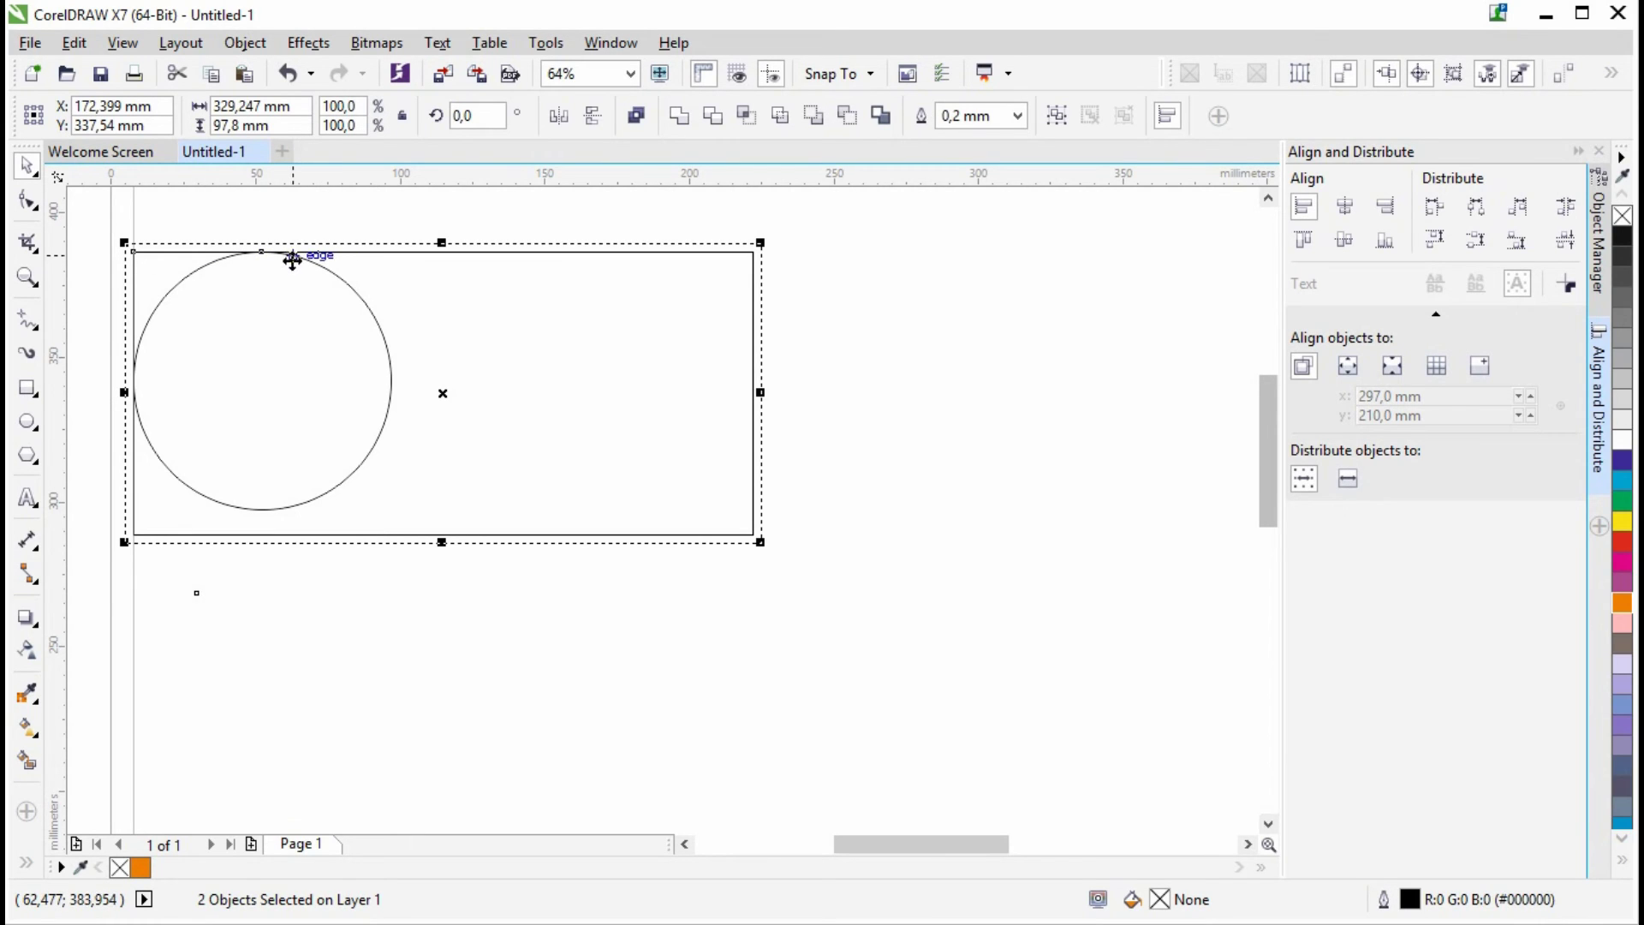
pyautogui.click(1305, 243)
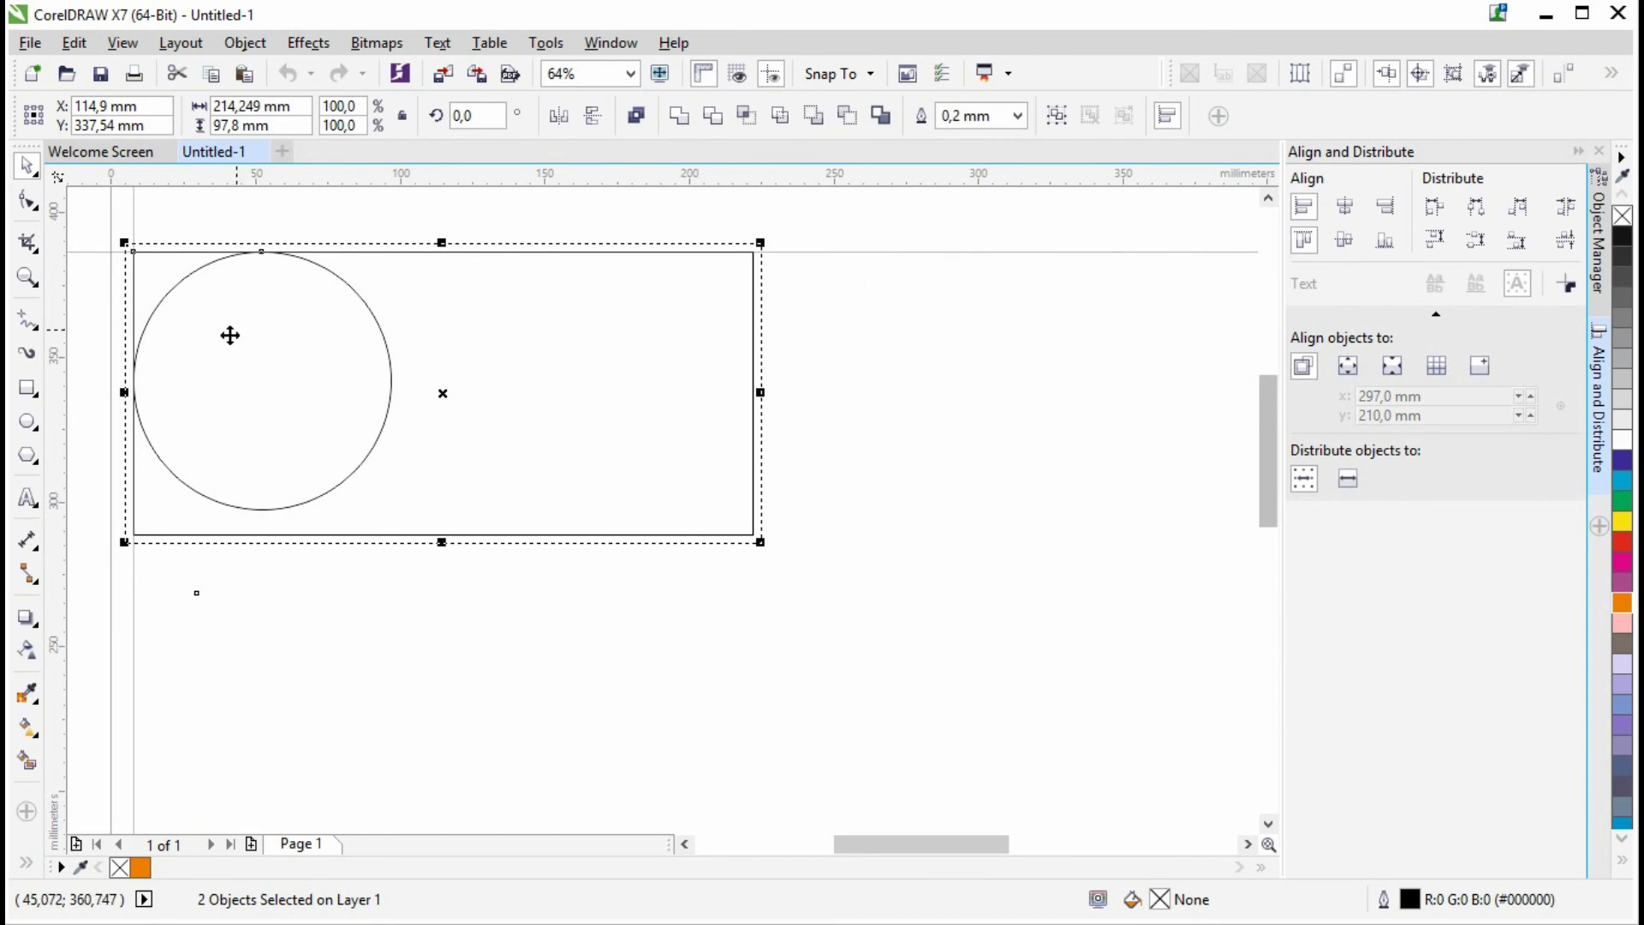
# Give the circle an orange outline from the colour palette.
pyautogui.click(920, 441)
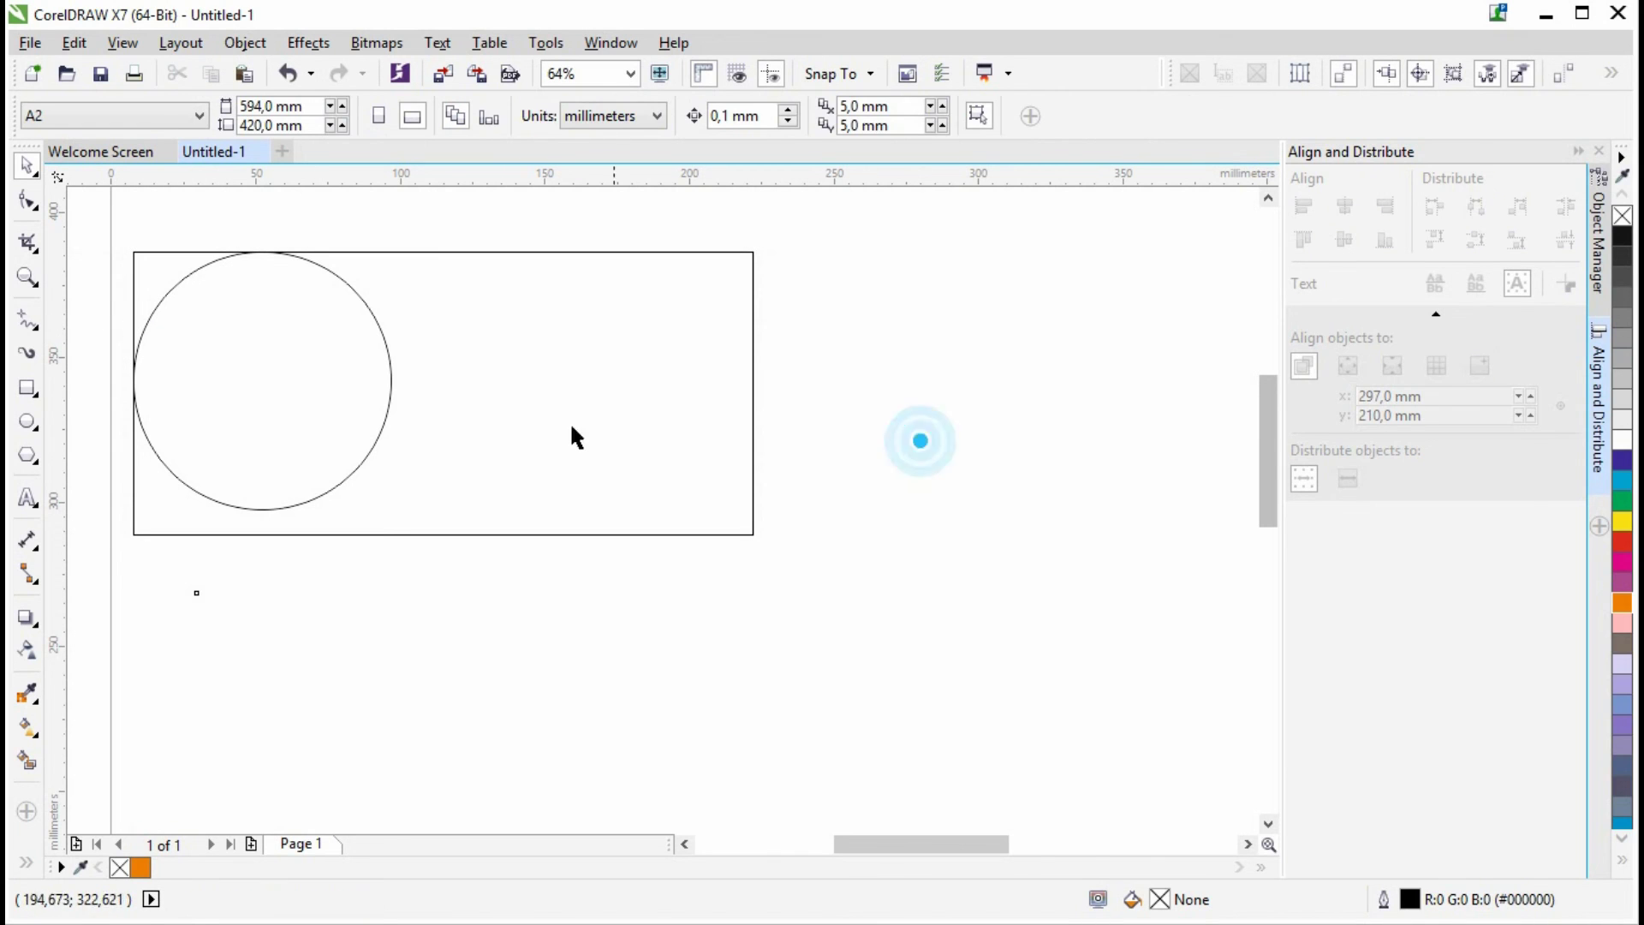
pyautogui.click(293, 385)
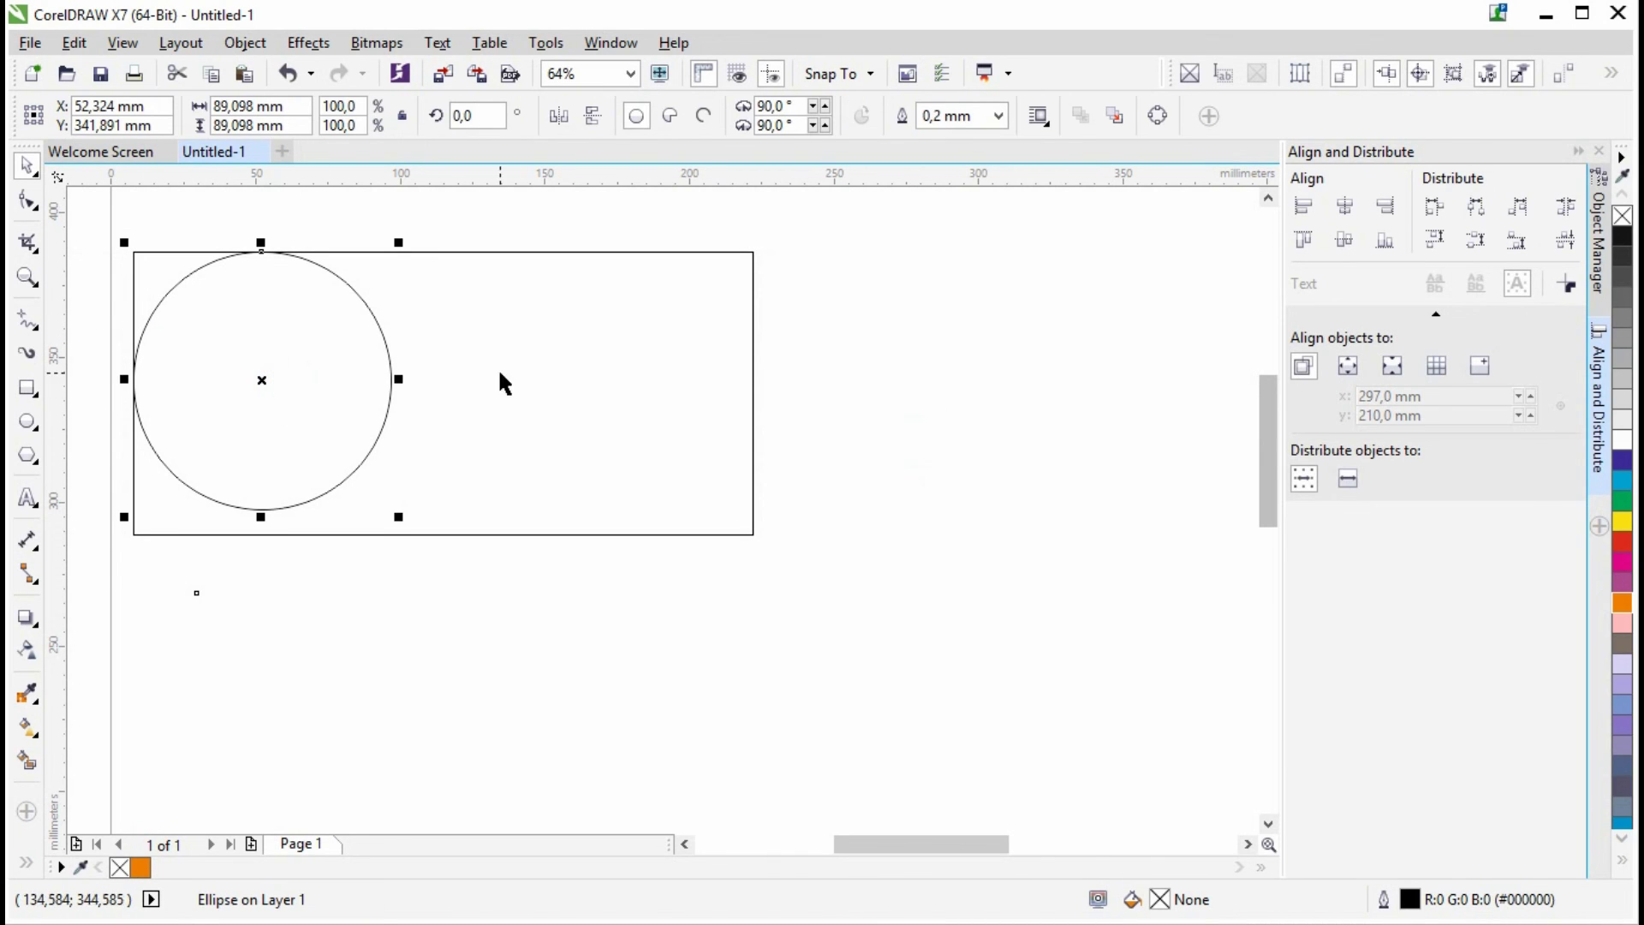
pyautogui.rightClick(1624, 610)
# Zoom in to verify the circle touches the rectangle's top and left edges, then deselect.
pyautogui.click(27, 275)
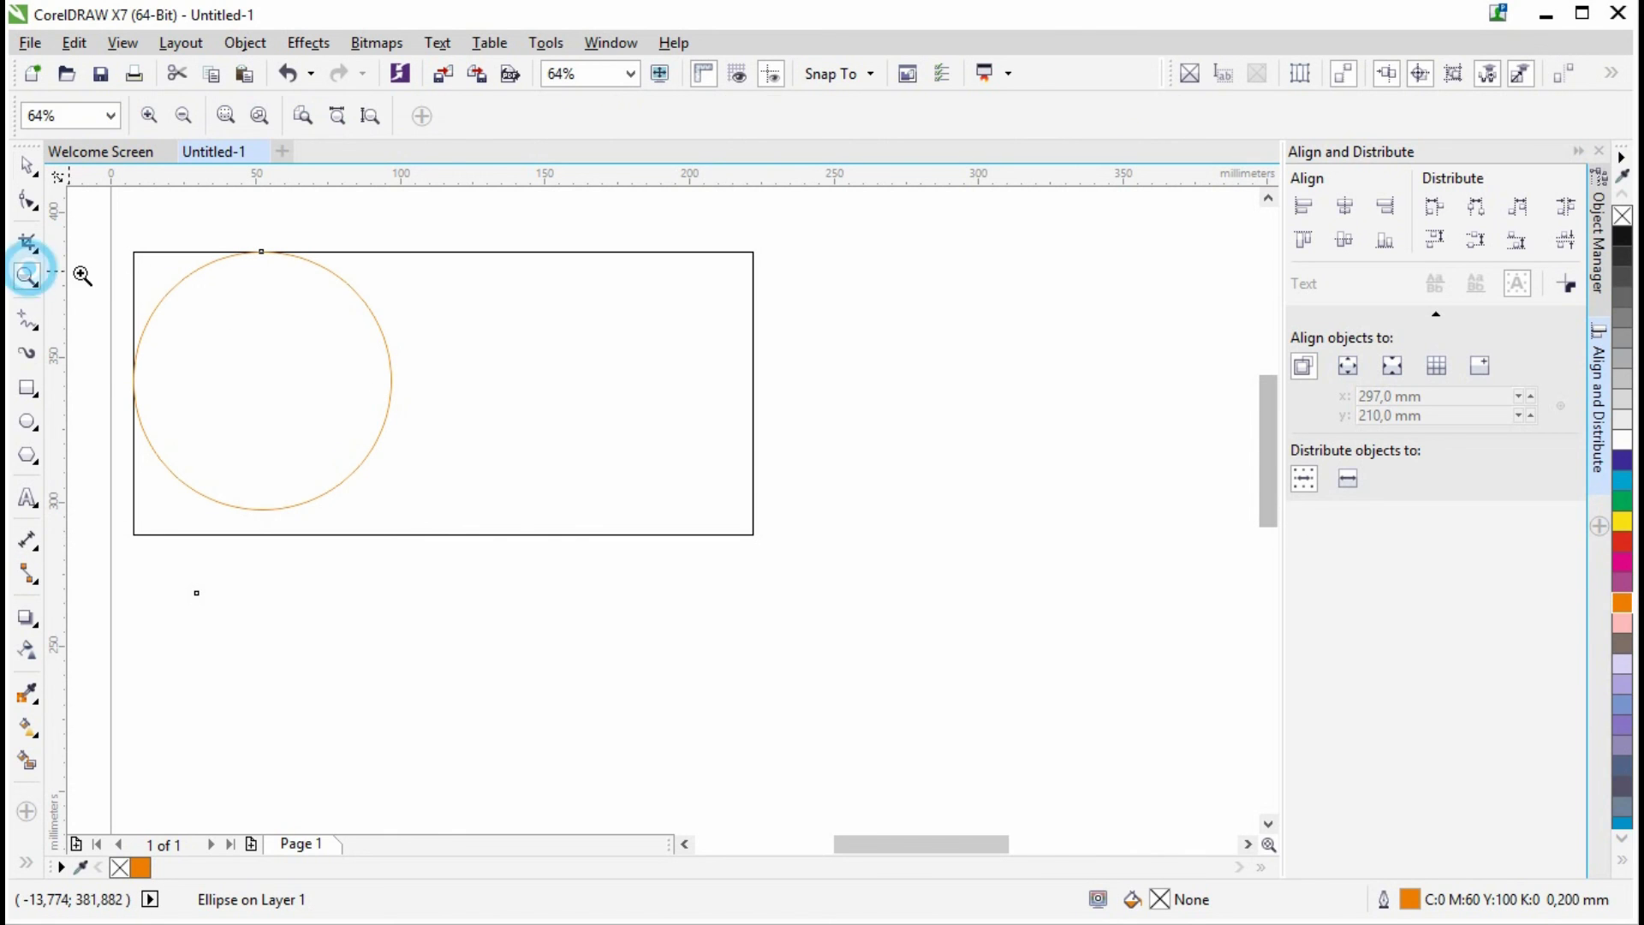
pyautogui.moveTo(240, 229); pyautogui.dragTo(290, 282)
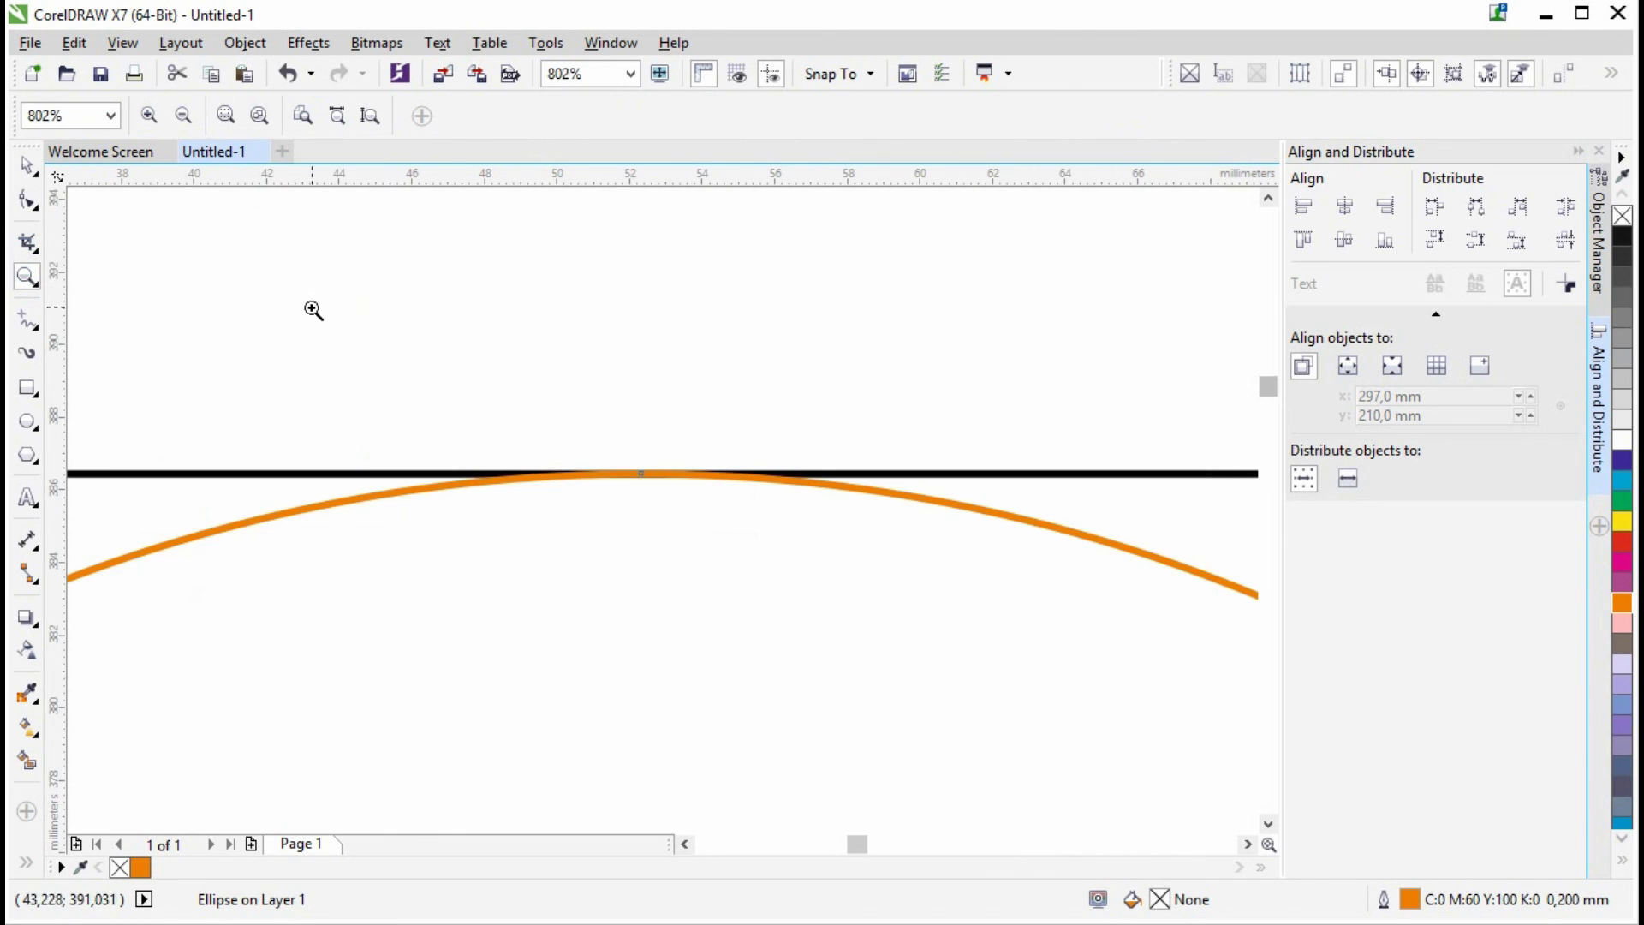
pyautogui.rightClick(649, 526)
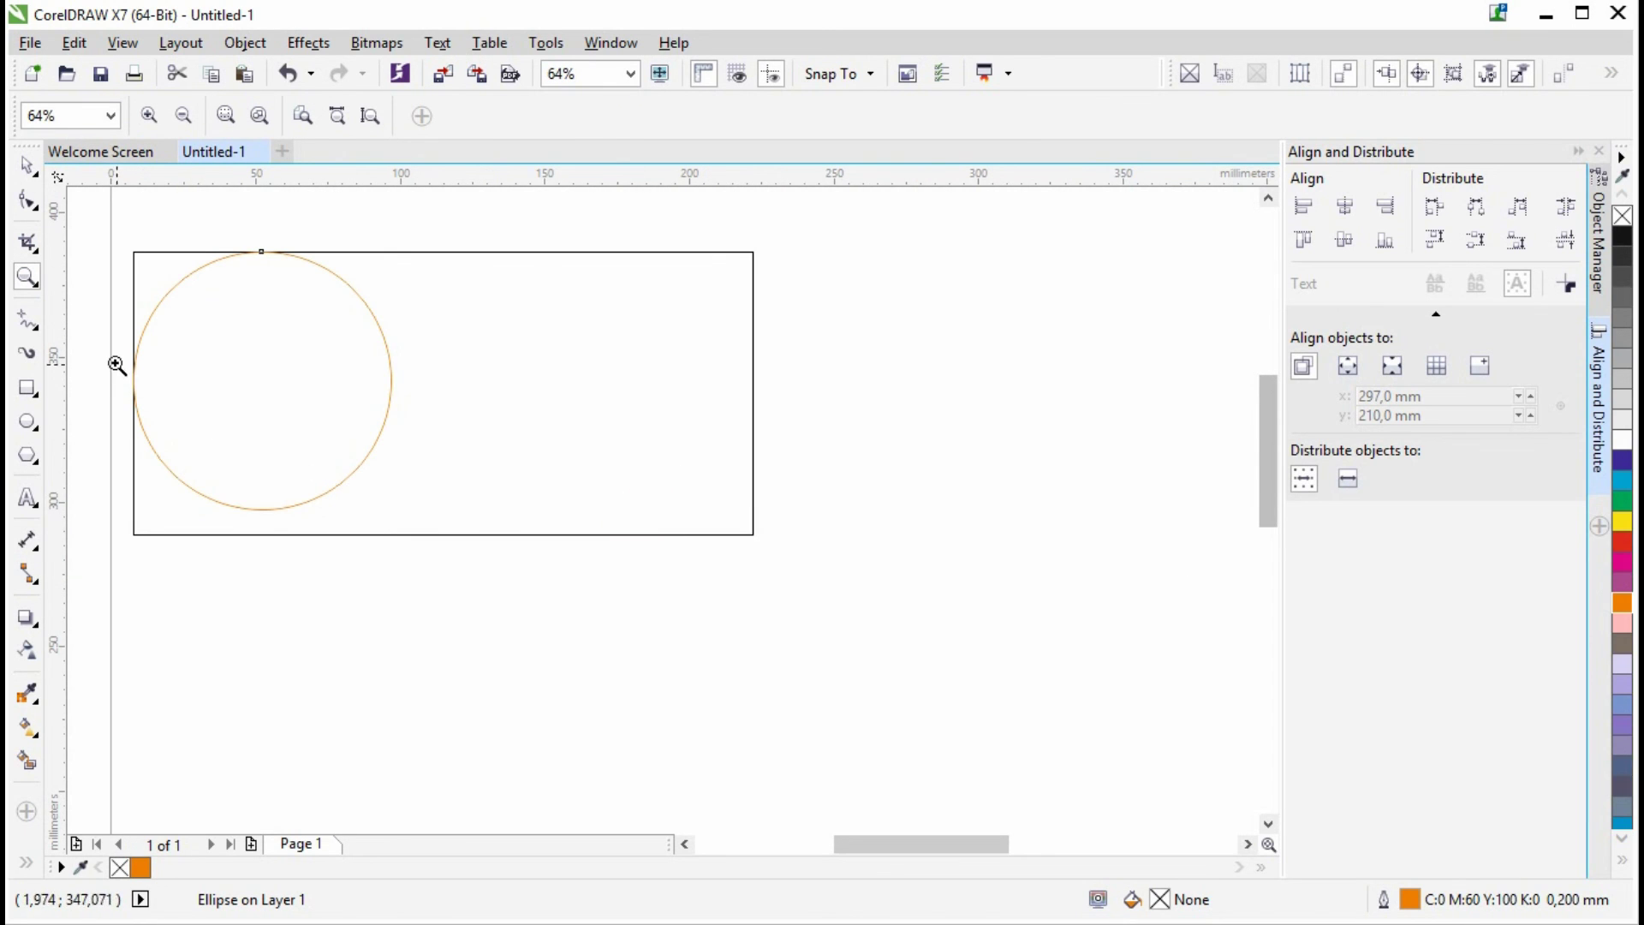
pyautogui.moveTo(117, 357); pyautogui.dragTo(164, 401)
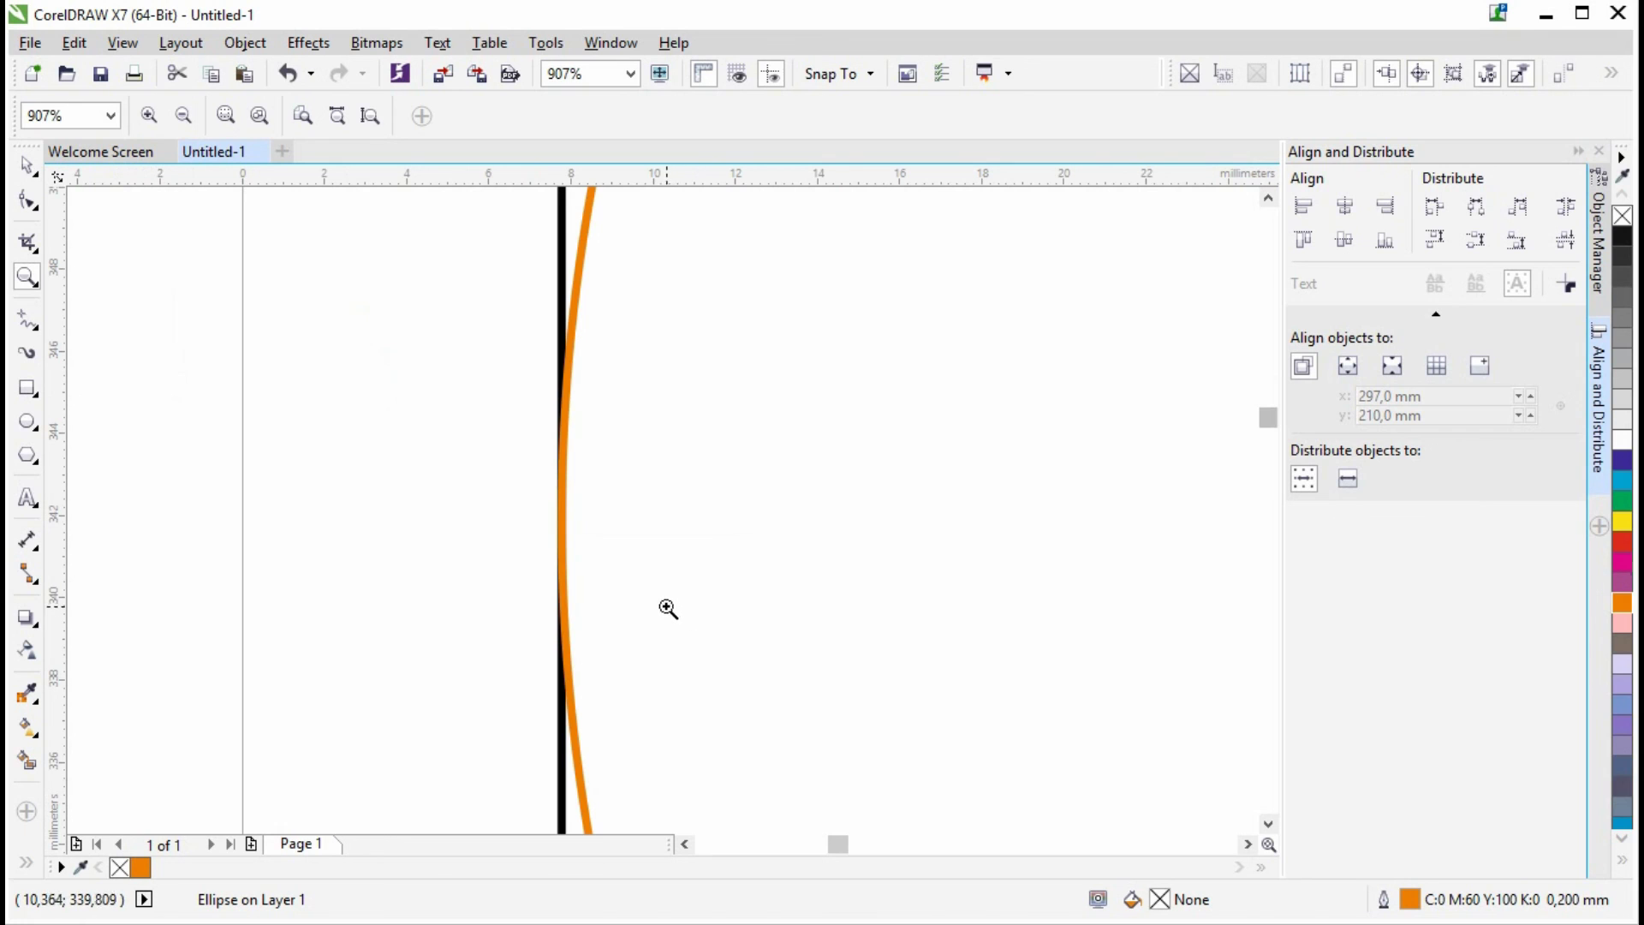
pyautogui.press('F4')
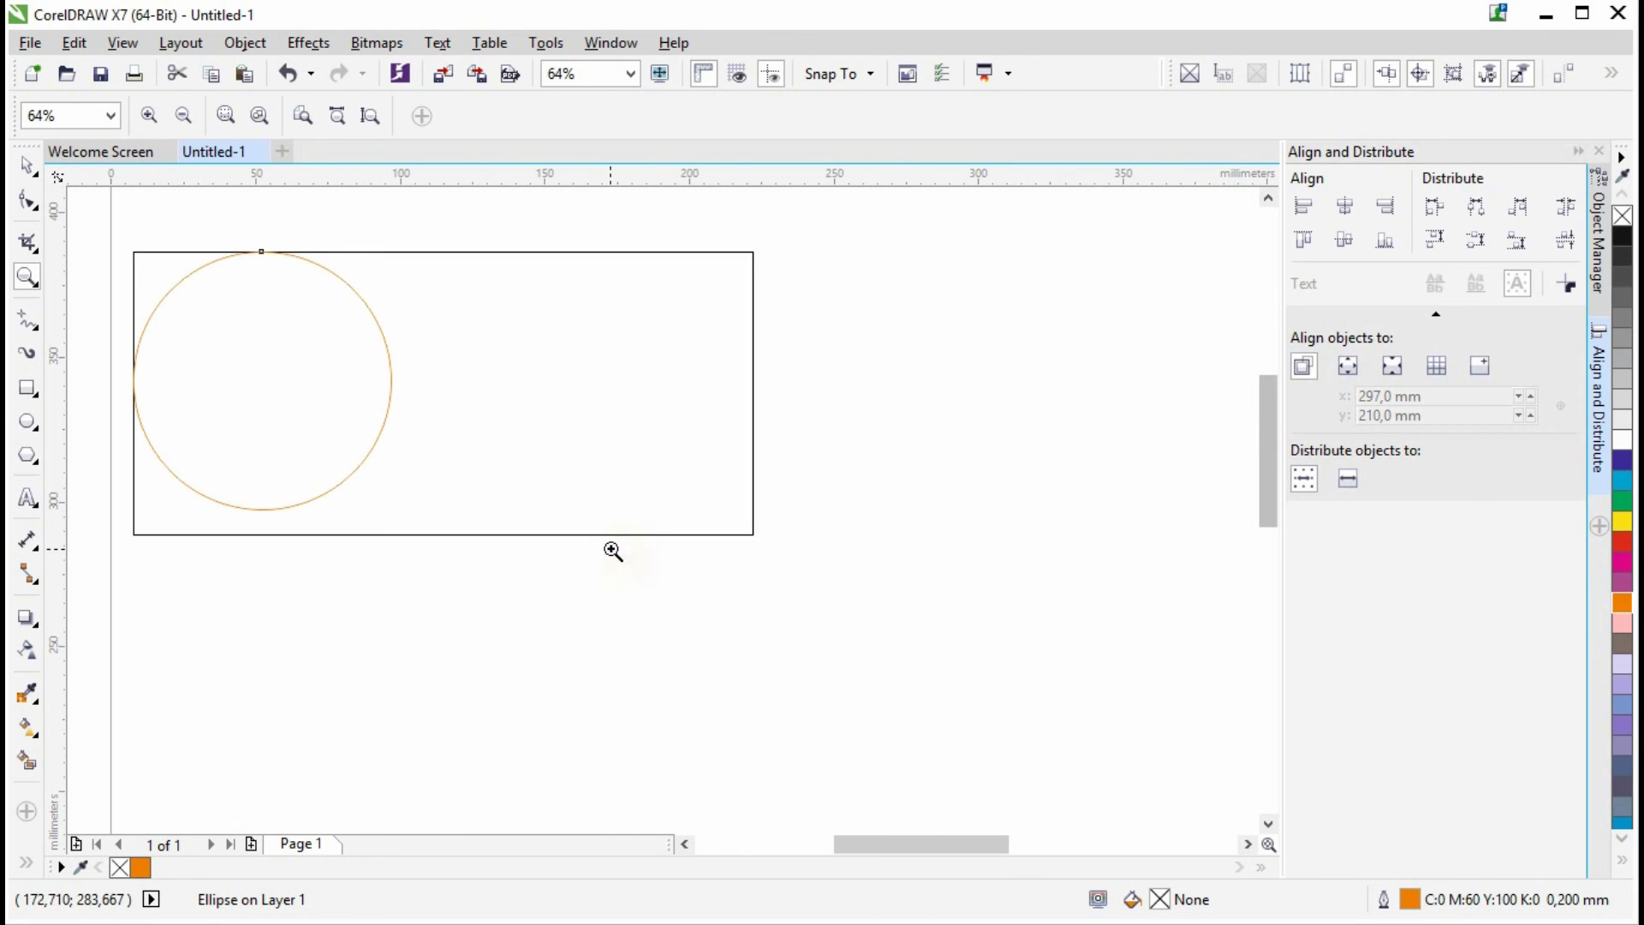
pyautogui.click(27, 165)
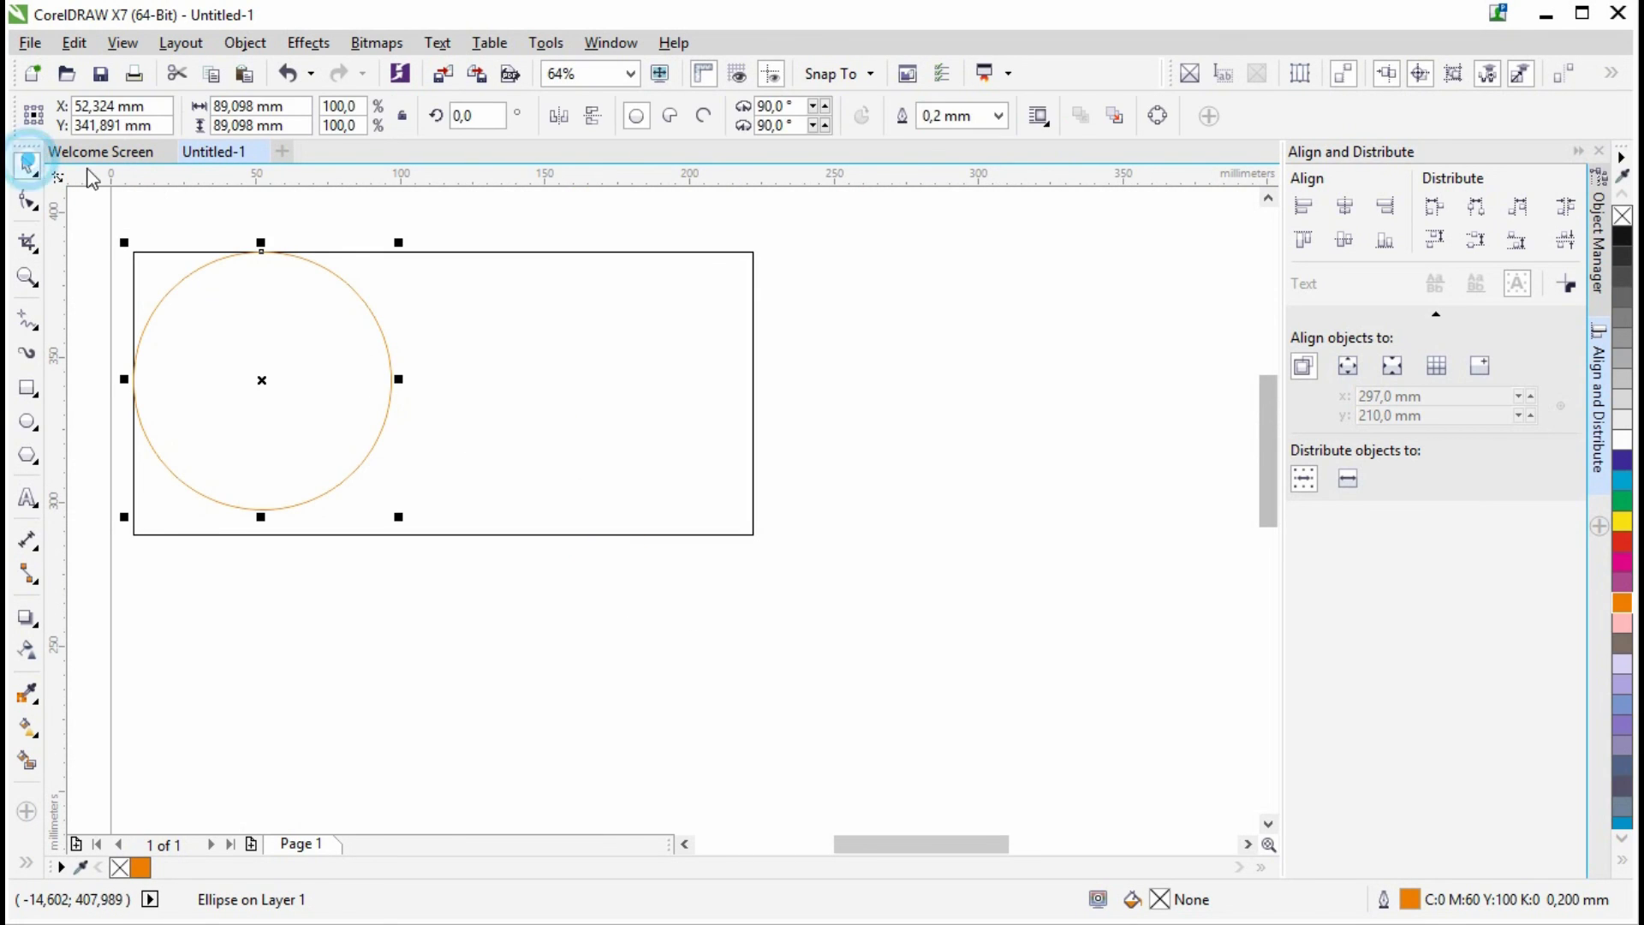
pyautogui.click(1029, 613)
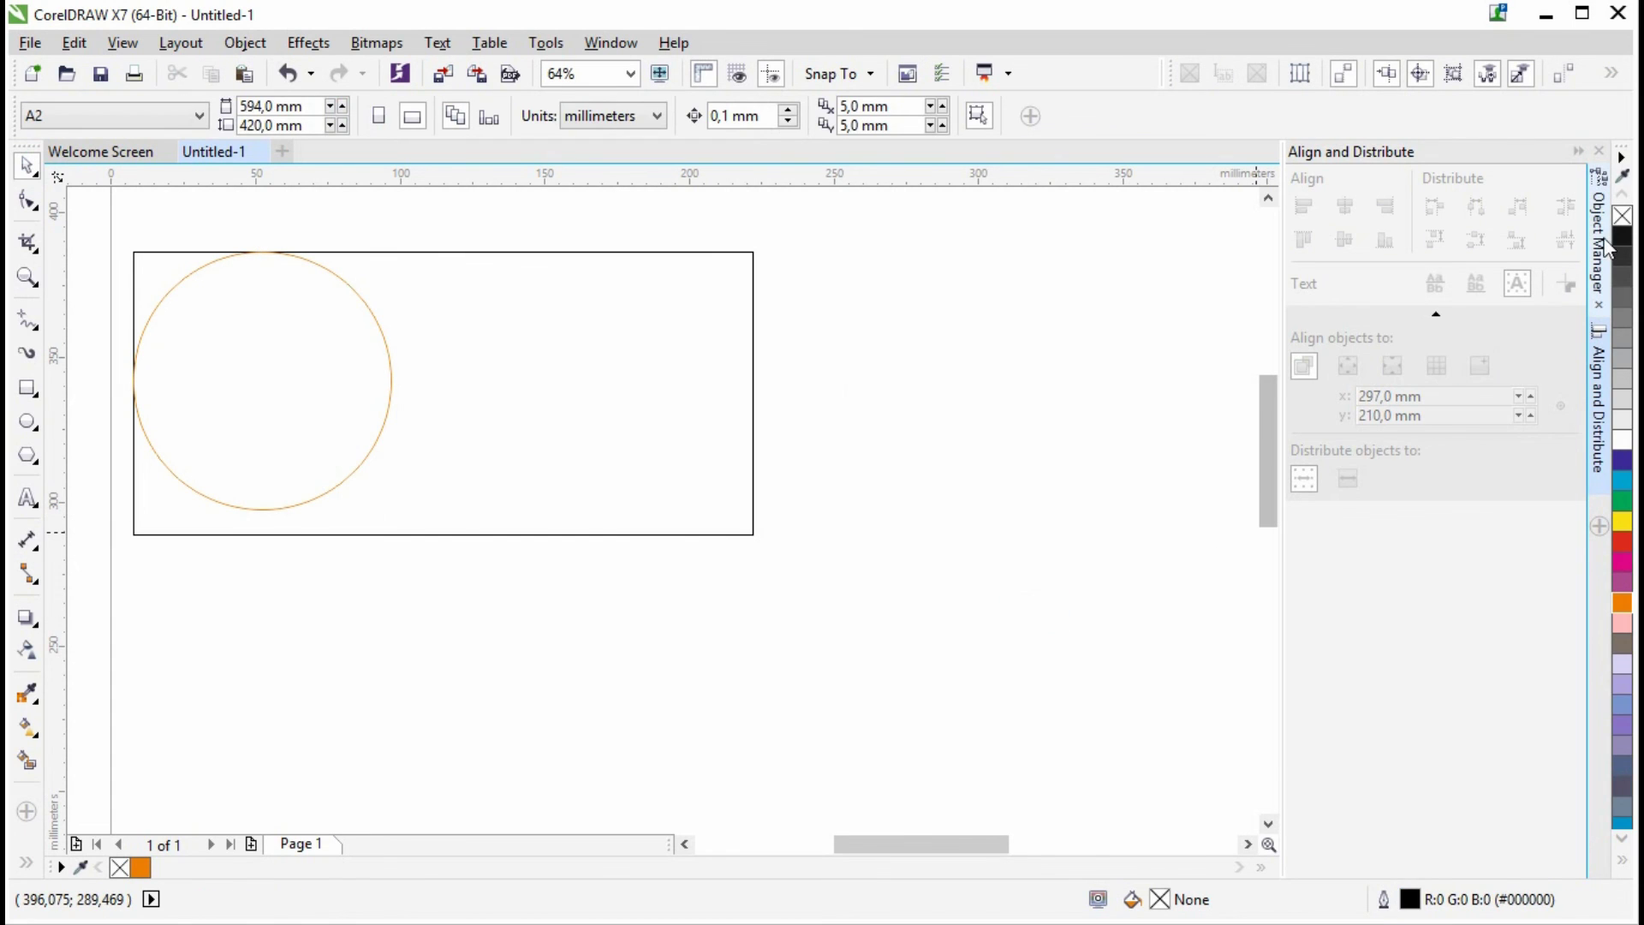